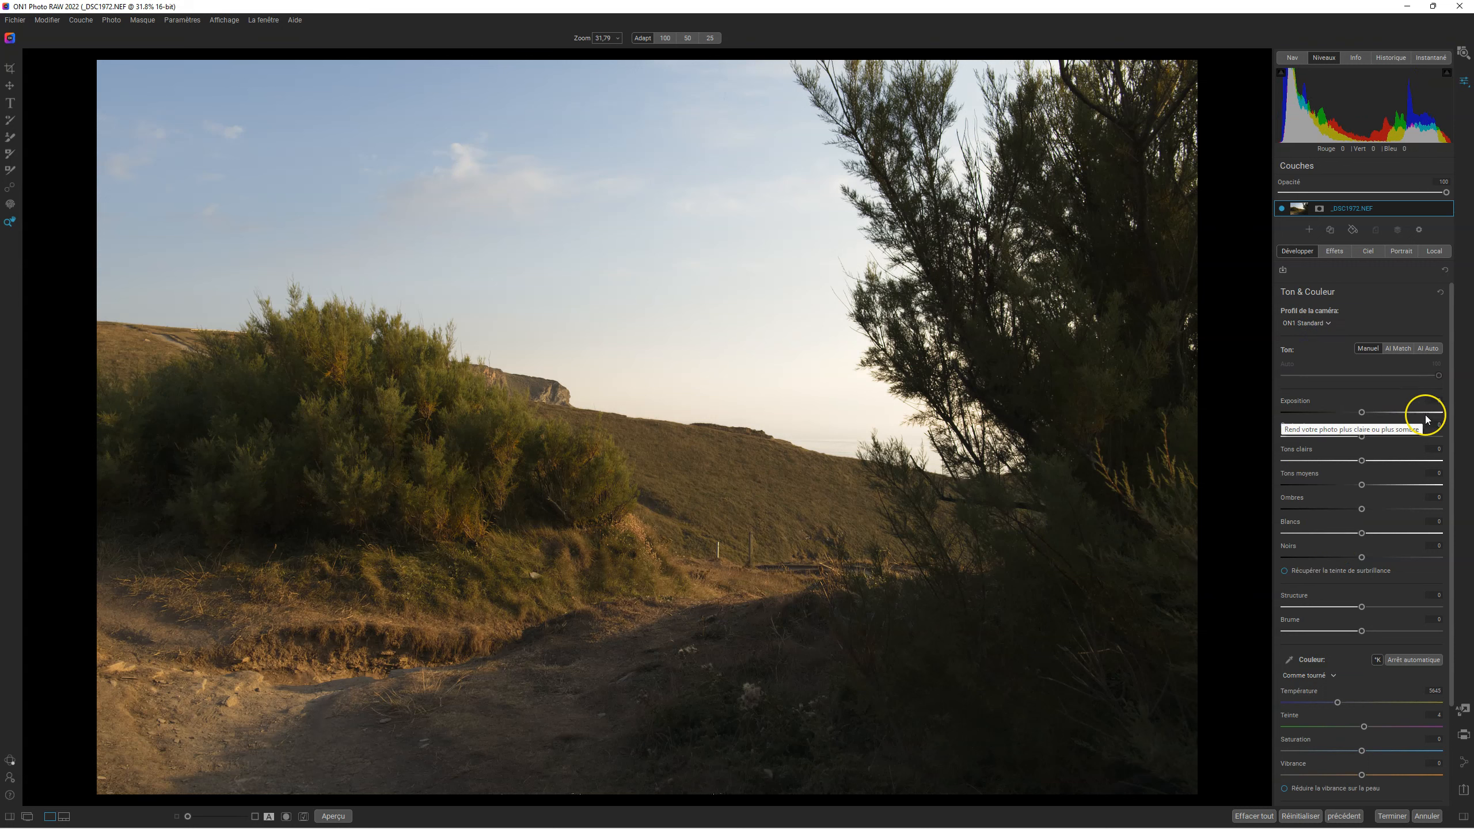
Step: Apply AI Match tone, and set Tons clairs to -70, Tons moyens to -37 and Ombres to 19
left_click(1403, 351)
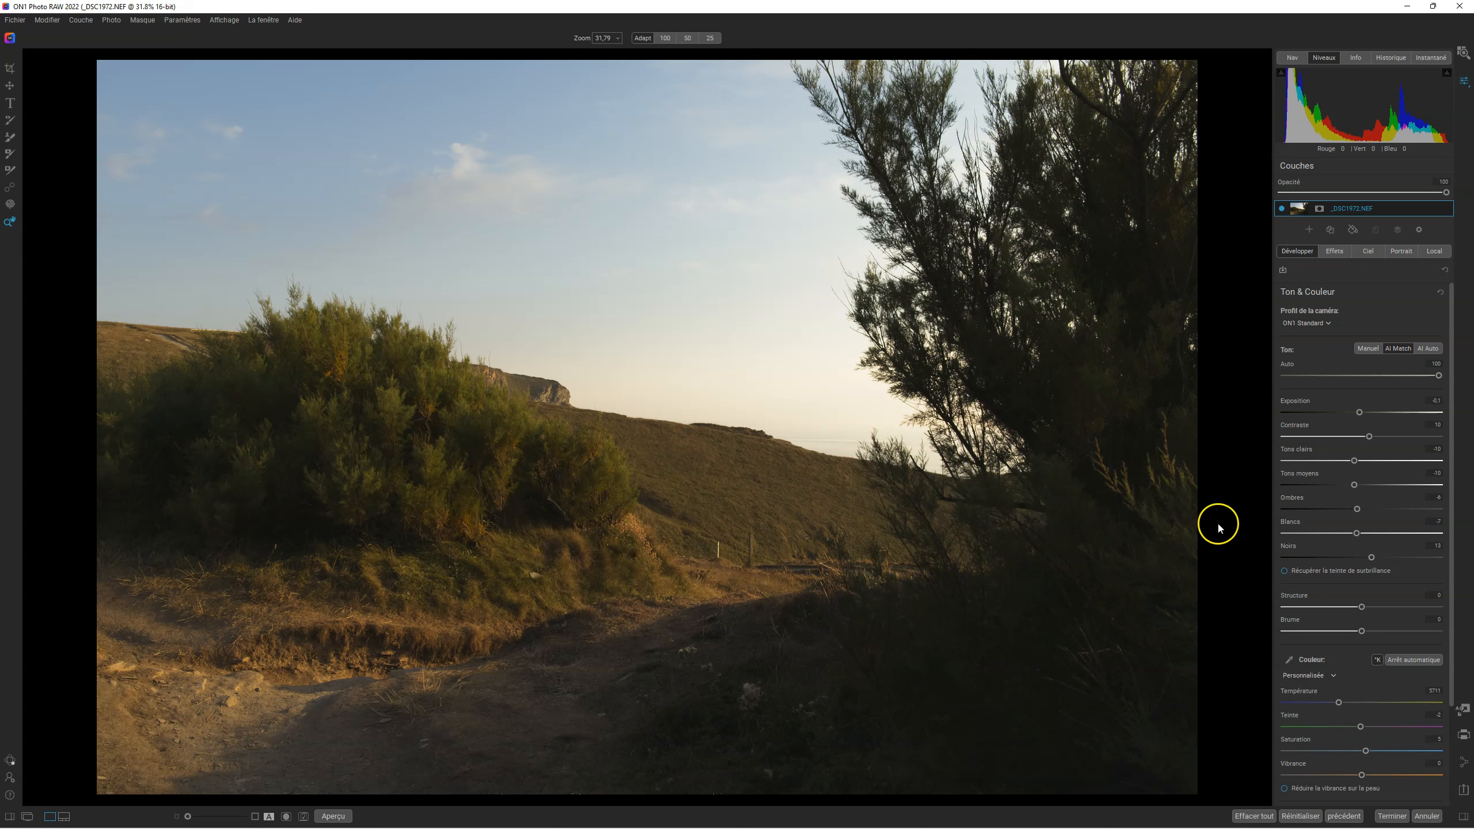
left_click_drag(1354, 461, 1305, 462)
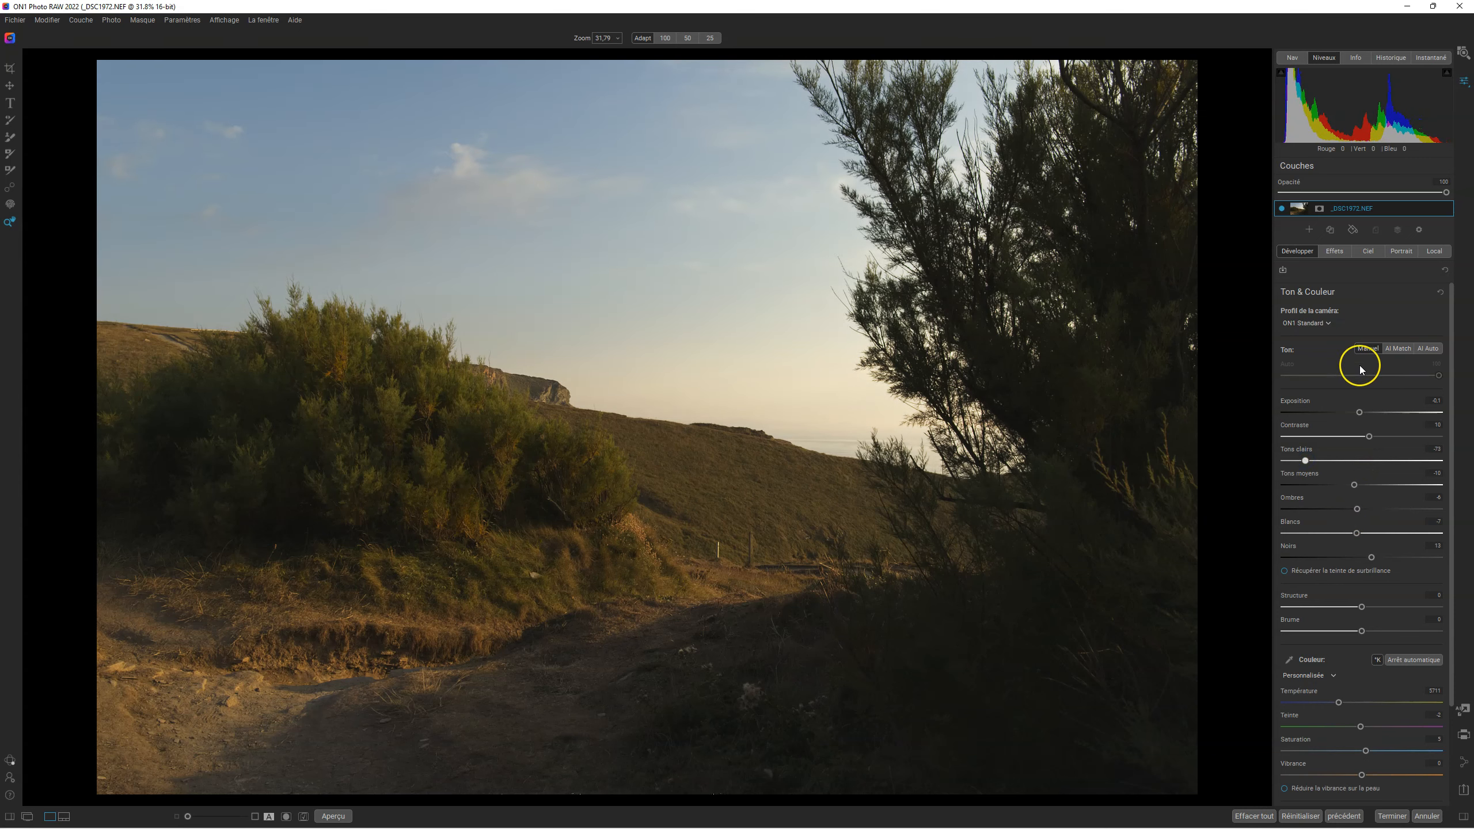
left_click_drag(1358, 509, 1335, 487)
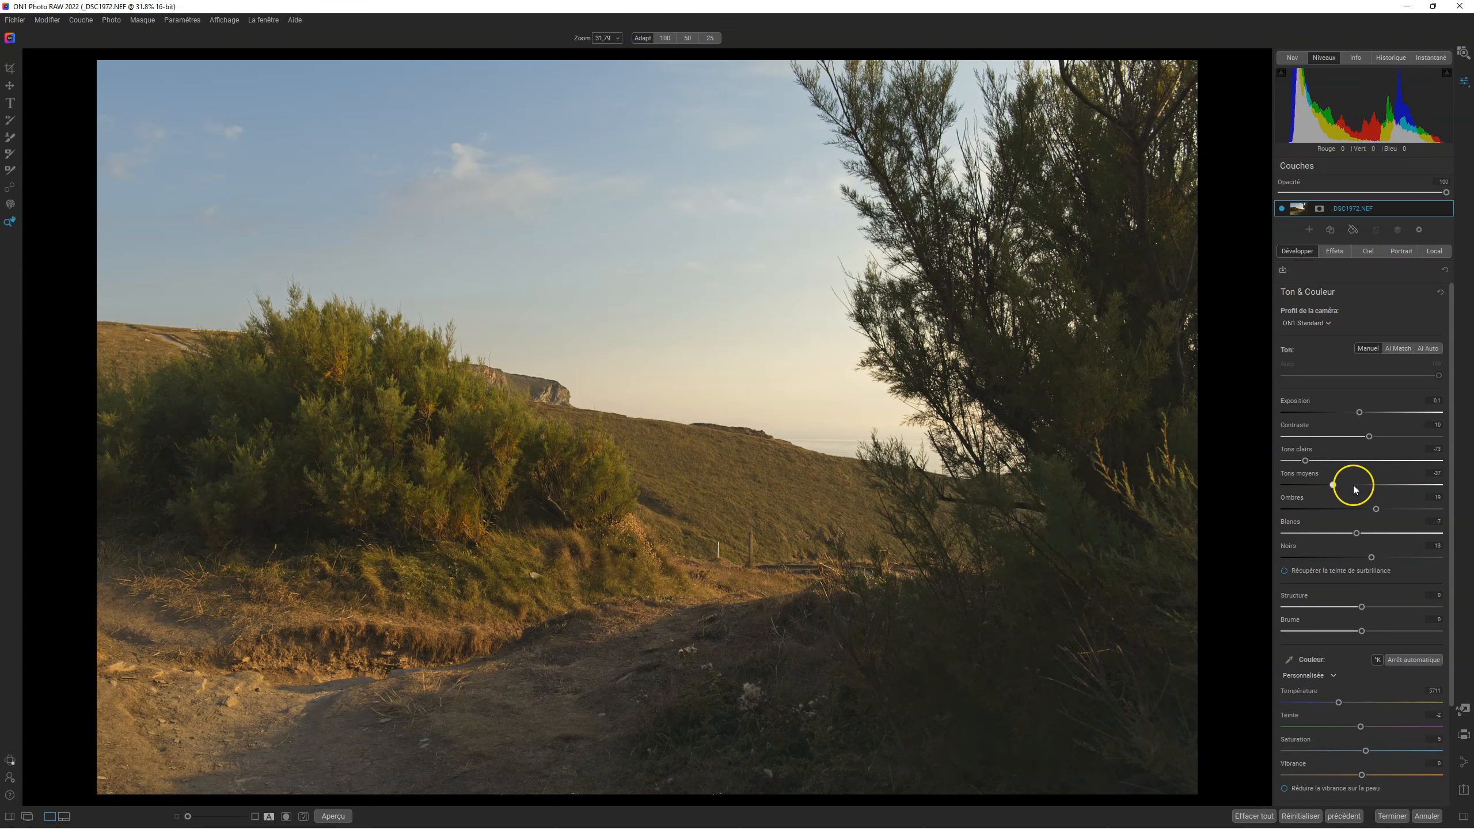
Step: Set Brume to -22 and warm Température to about 6410, and compare the photo with its original version
left_click_drag(1363, 632, 1346, 633)
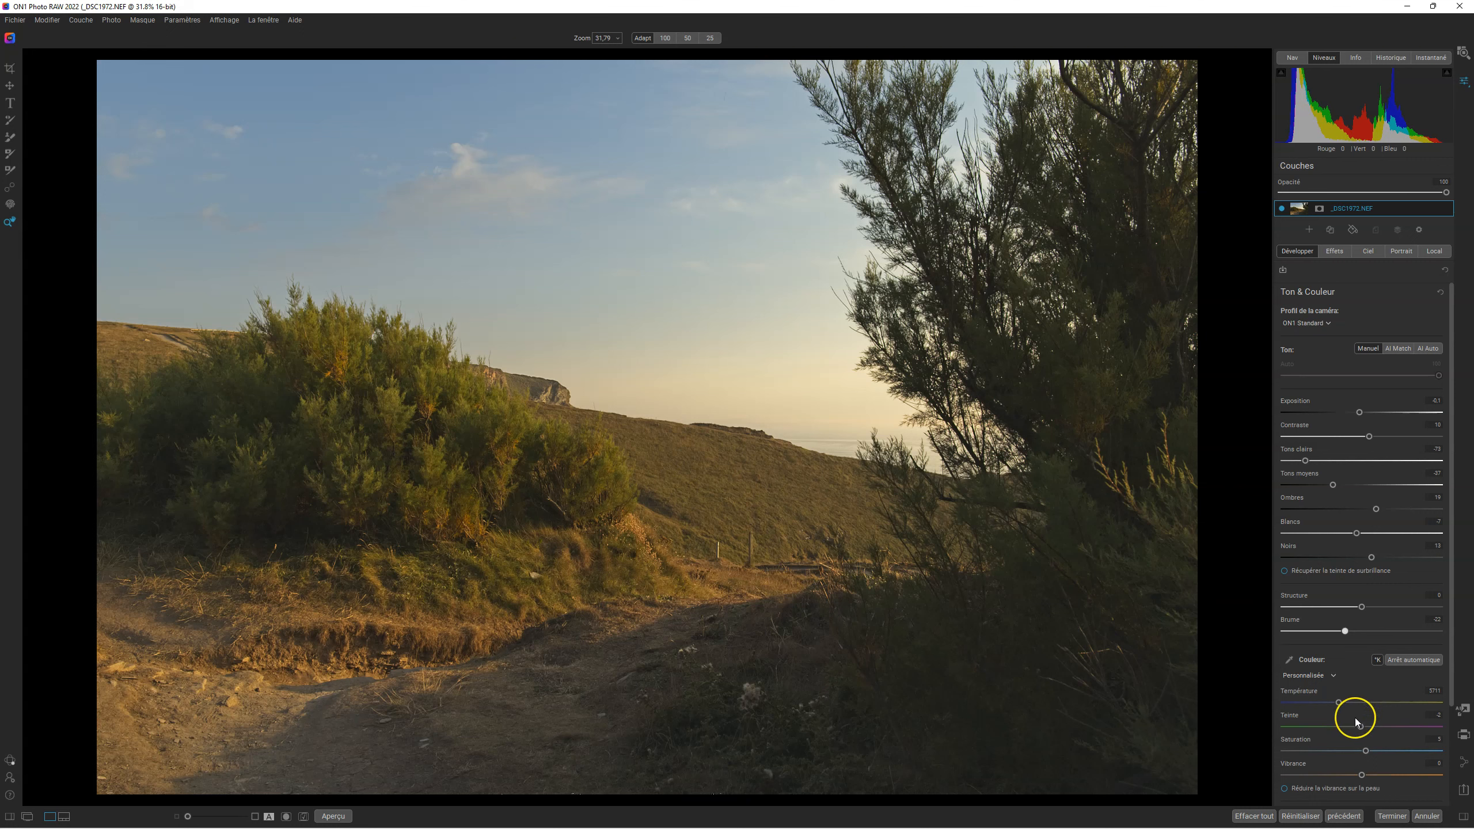
left_click_drag(1339, 703, 1349, 703)
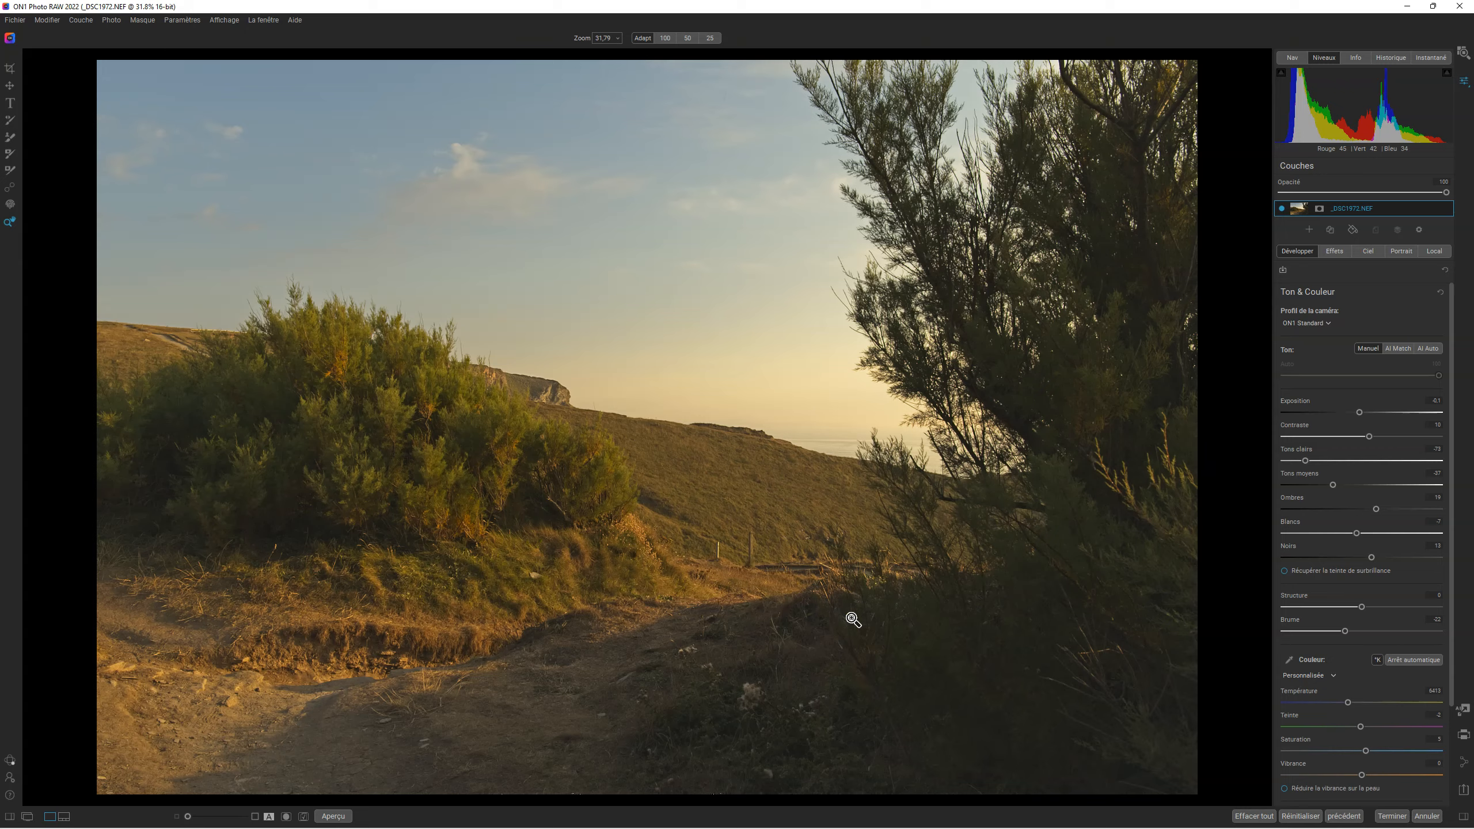
key("ctrl+p")
left_click(917, 522)
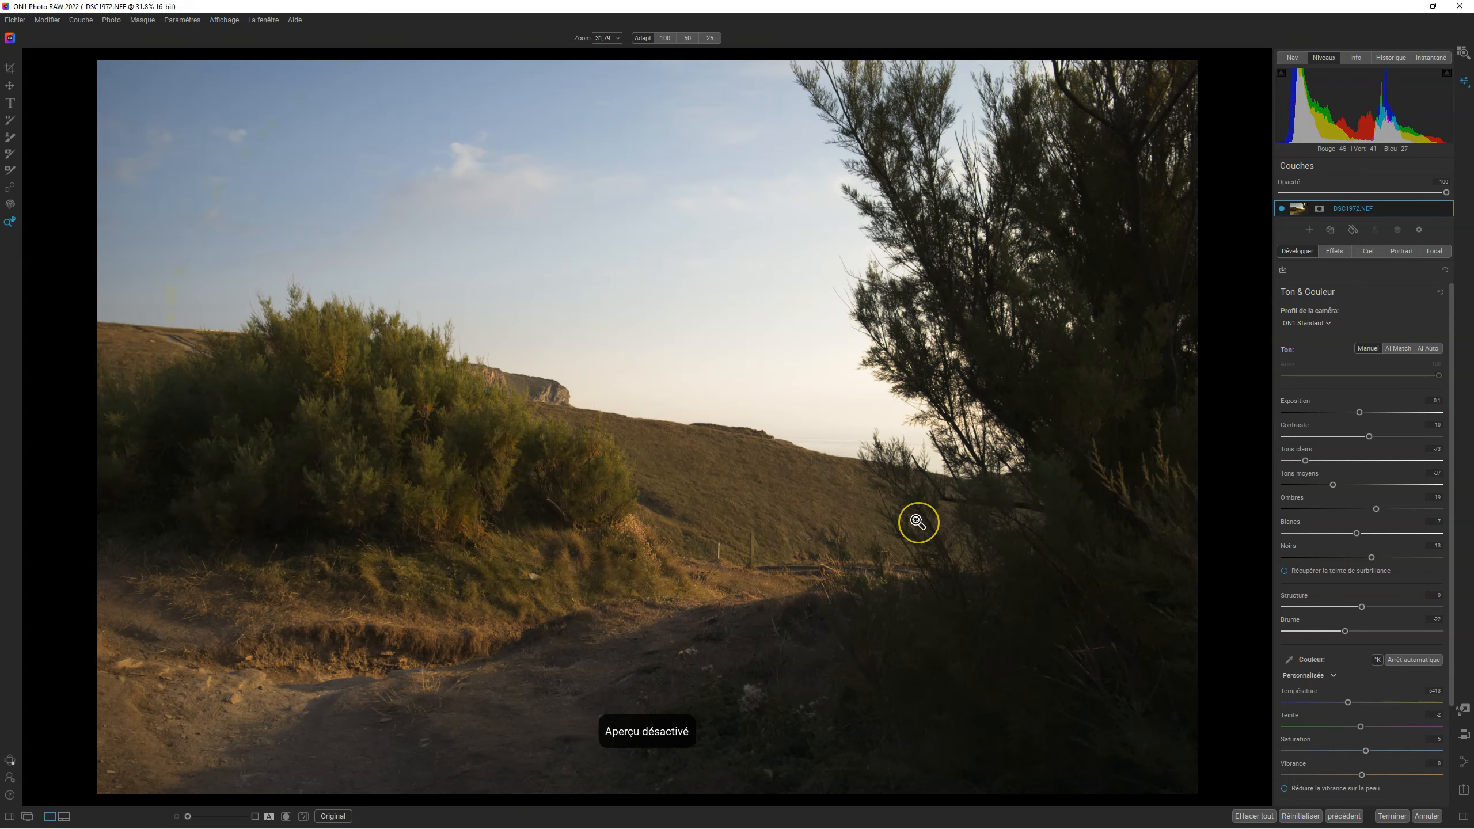
key("ctrl+p")
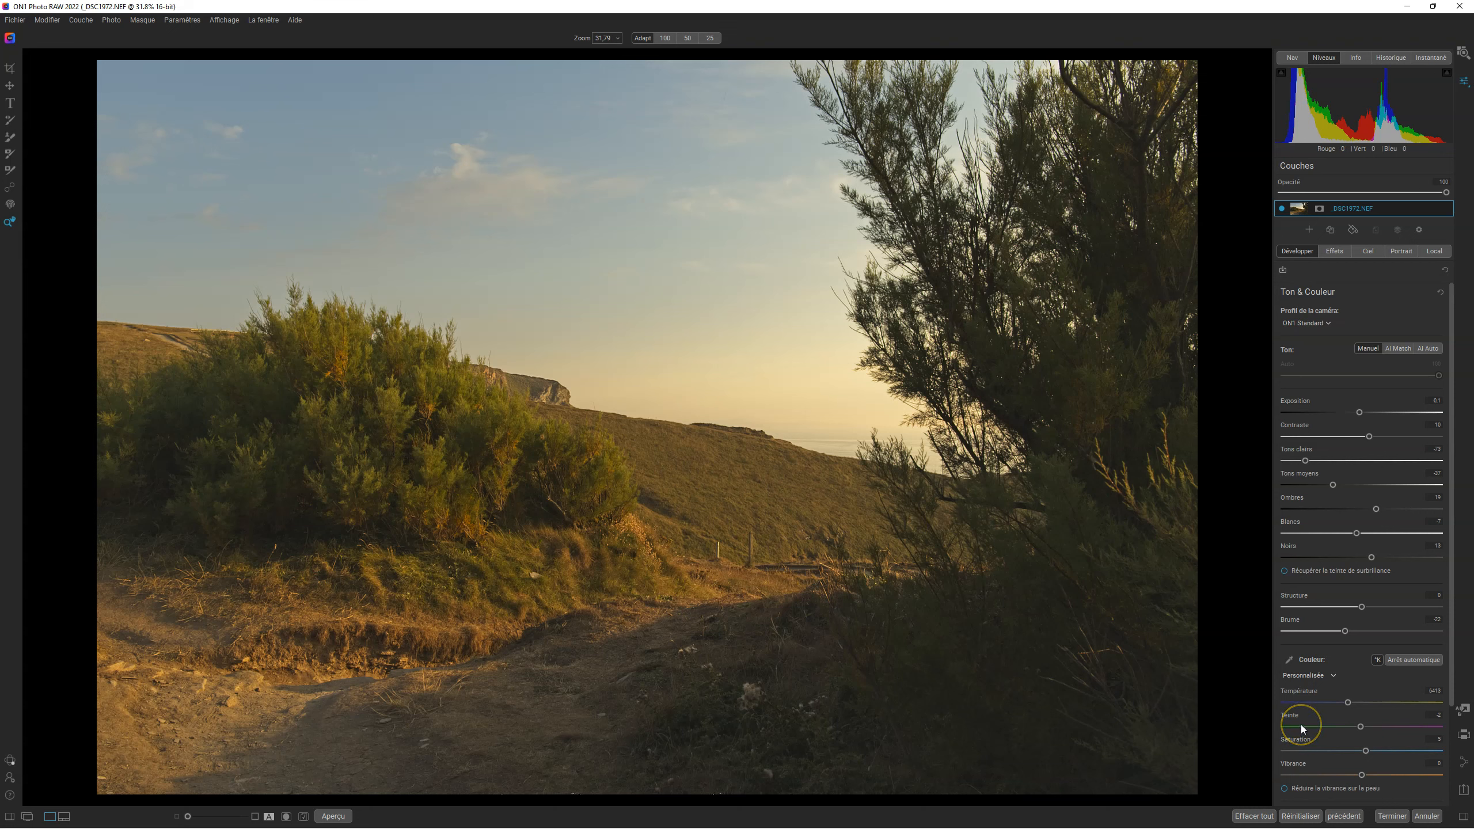
Step: Set the Pureté values for Tons clairs and Ombres to about 18 each
scroll(1316, 718, "down", 3)
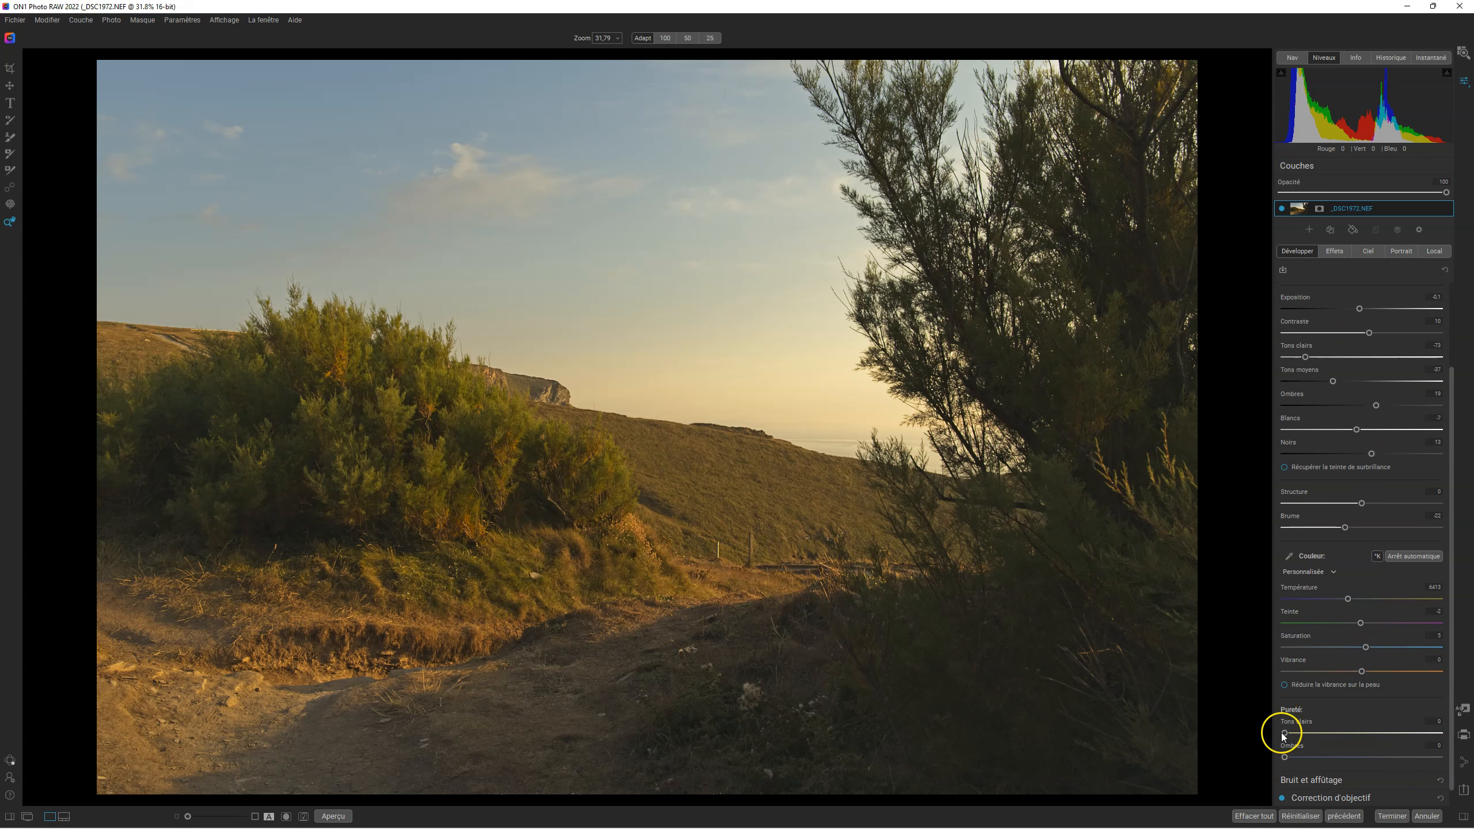
left_click_drag(1286, 735, 1451, 733)
left_click_drag(1357, 730, 1312, 755)
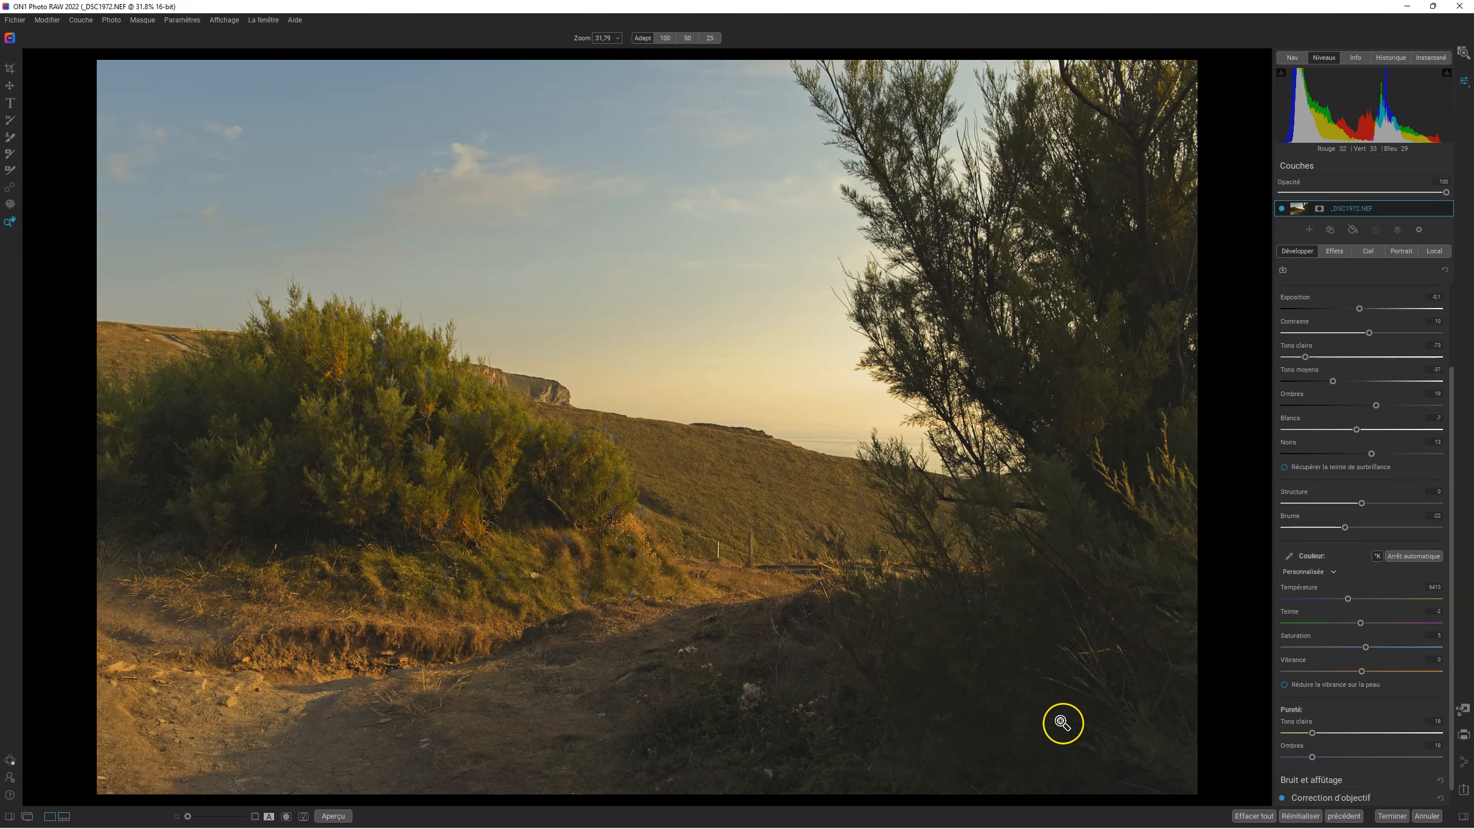
left_click_drag(1310, 756, 1180, 735)
Step: Add a Rehausser les tons effect filter with Ombres at about 48 and Tons clairs at -44
left_click(1329, 252)
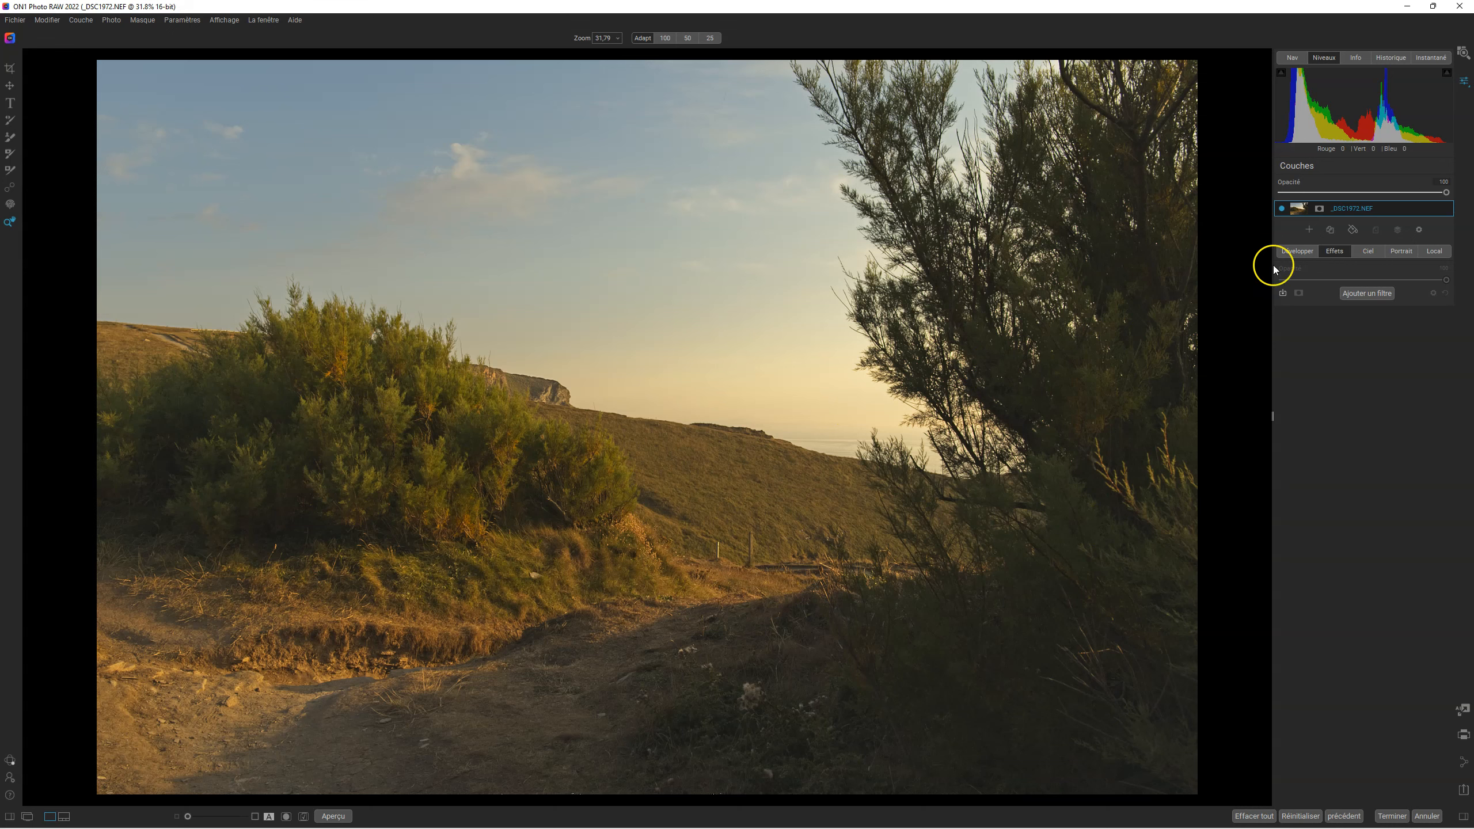
left_click(1380, 294)
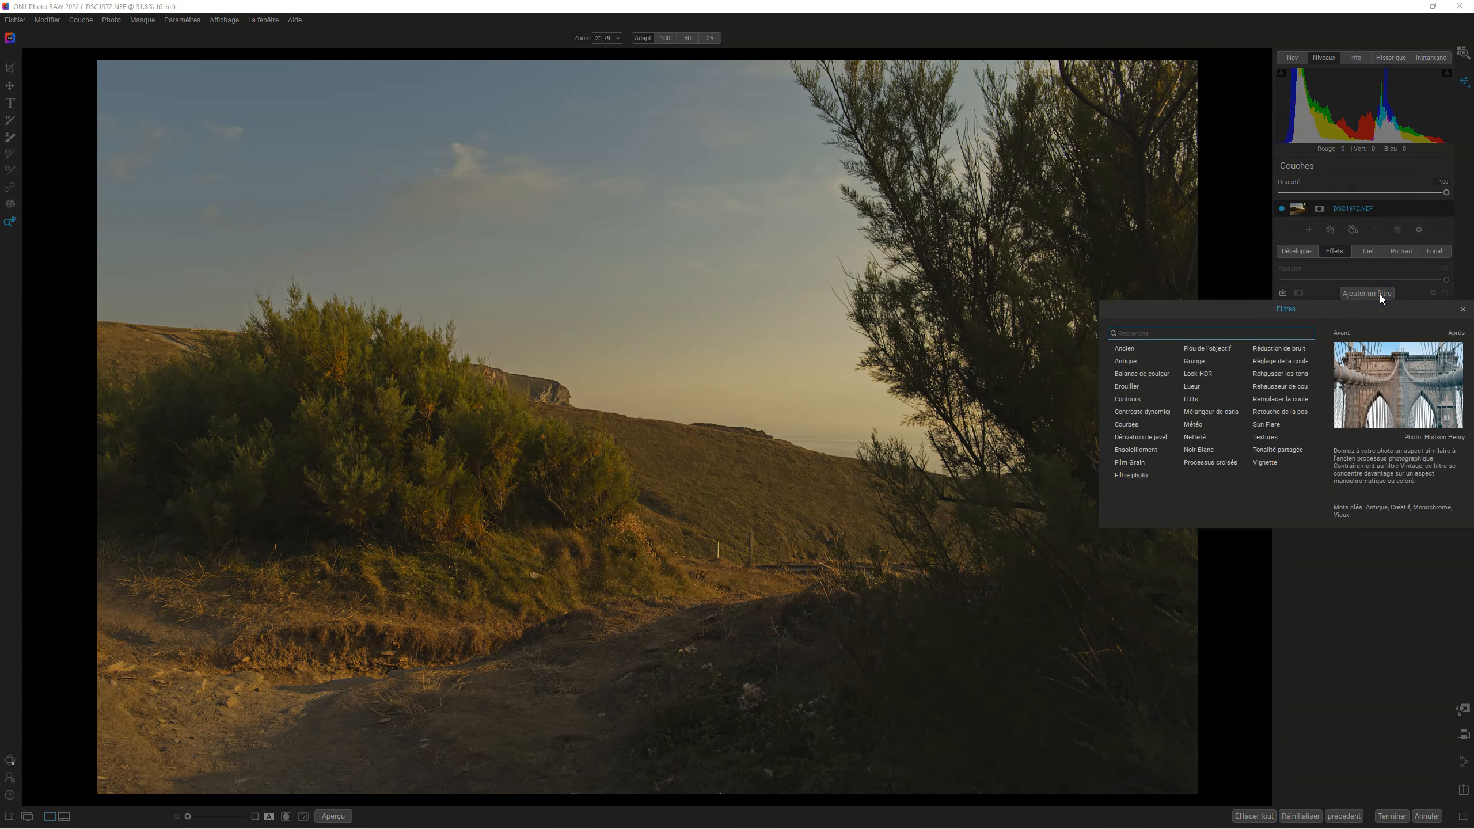
left_click(1298, 376)
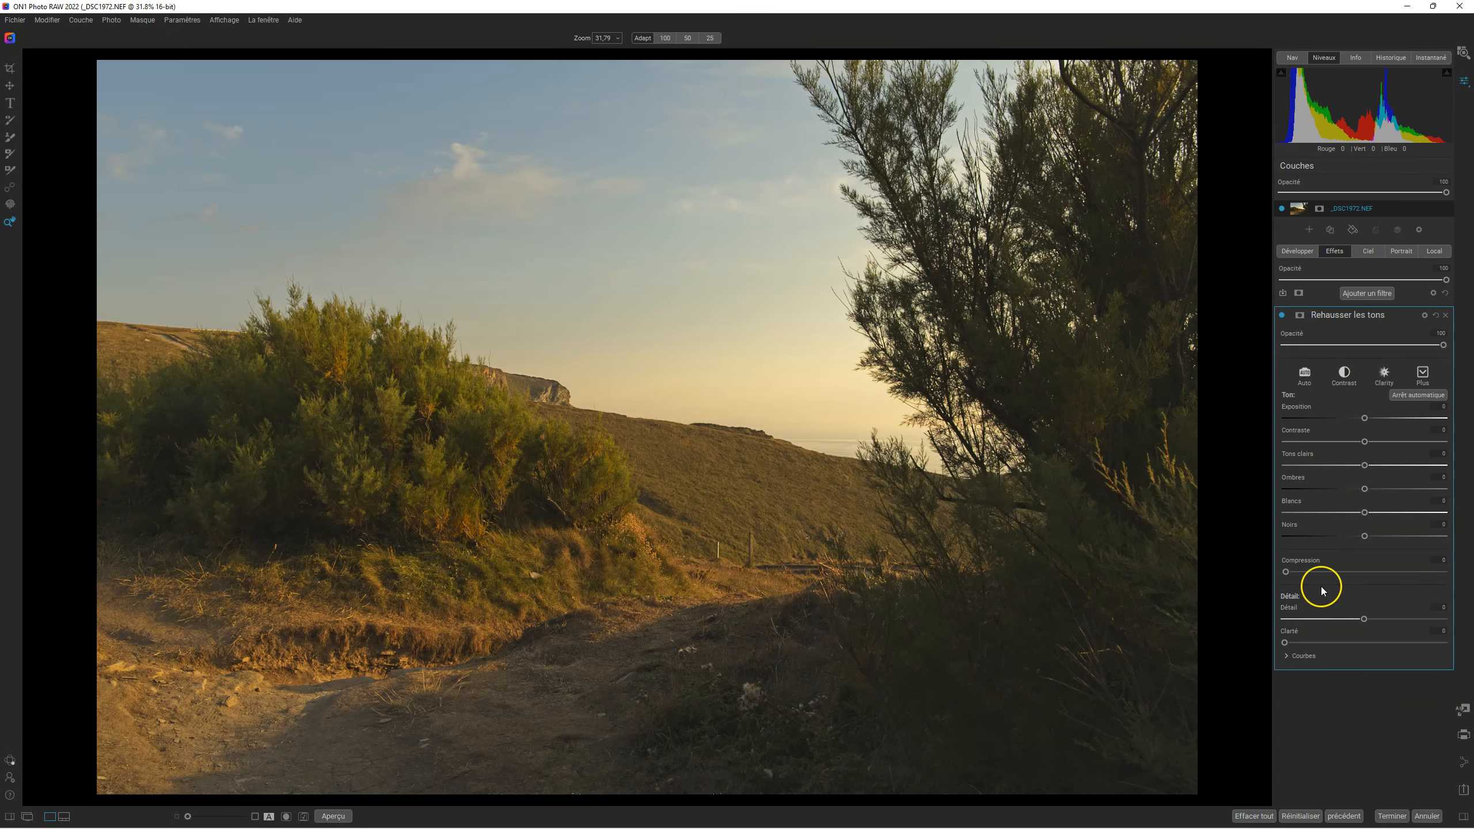
left_click_drag(1365, 489, 1423, 490)
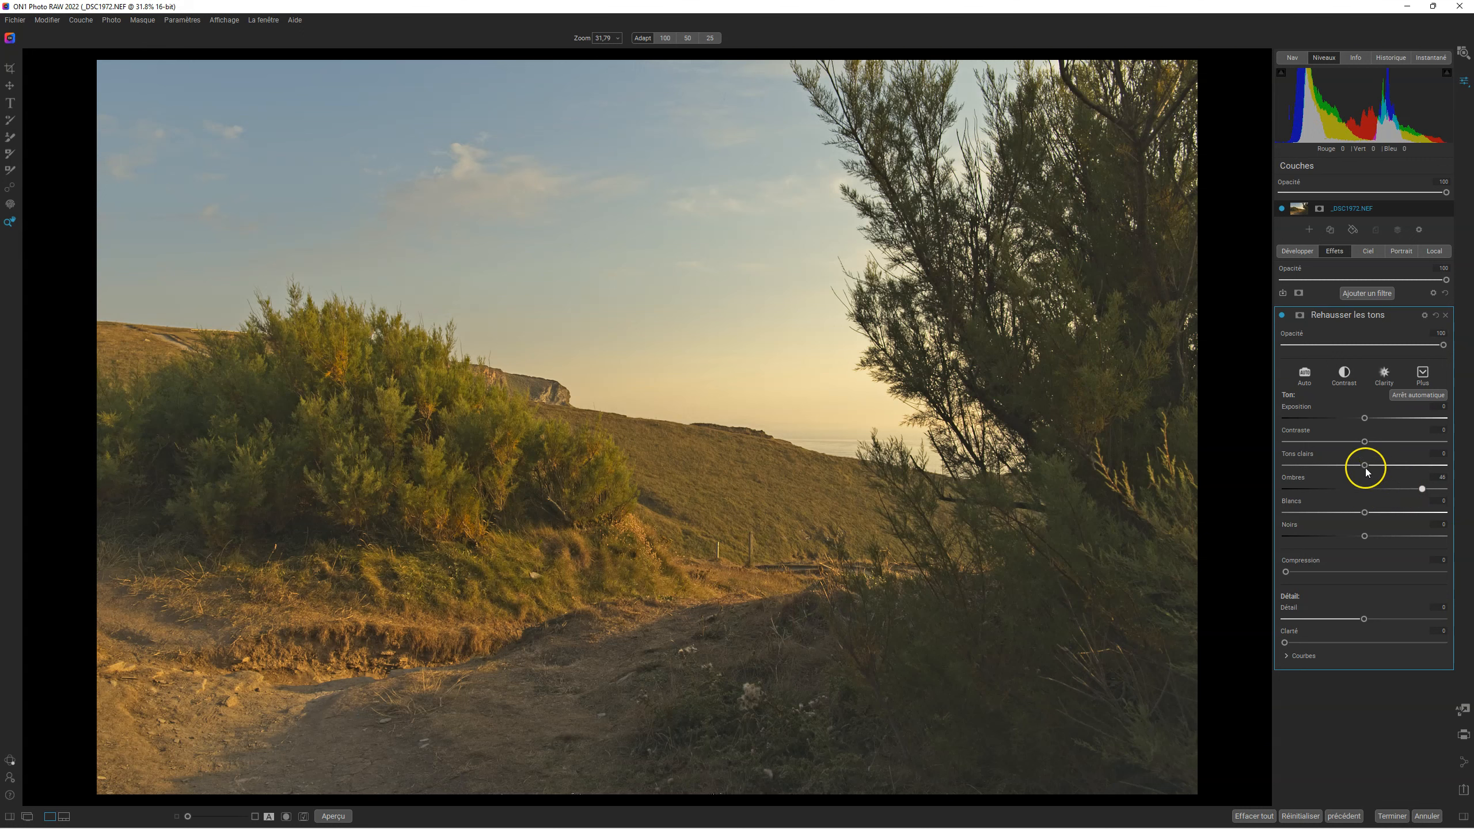
left_click_drag(1366, 467, 1310, 471)
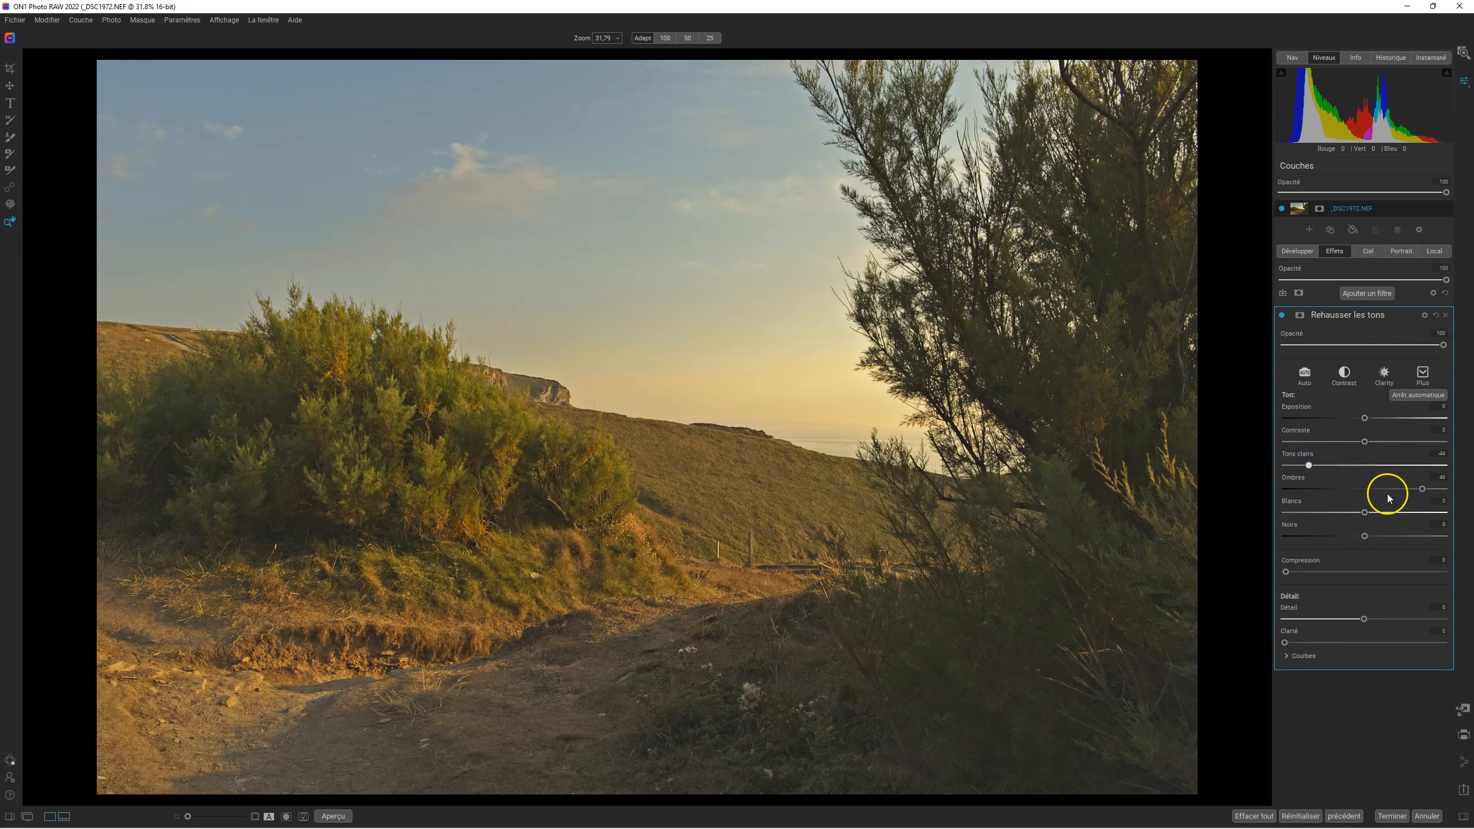
Step: In the Rehausser les tons filter, set Contraste to 28, Noirs to -12, Blancs to 10 and Ombres to 42
left_click_drag(1370, 442, 1406, 453)
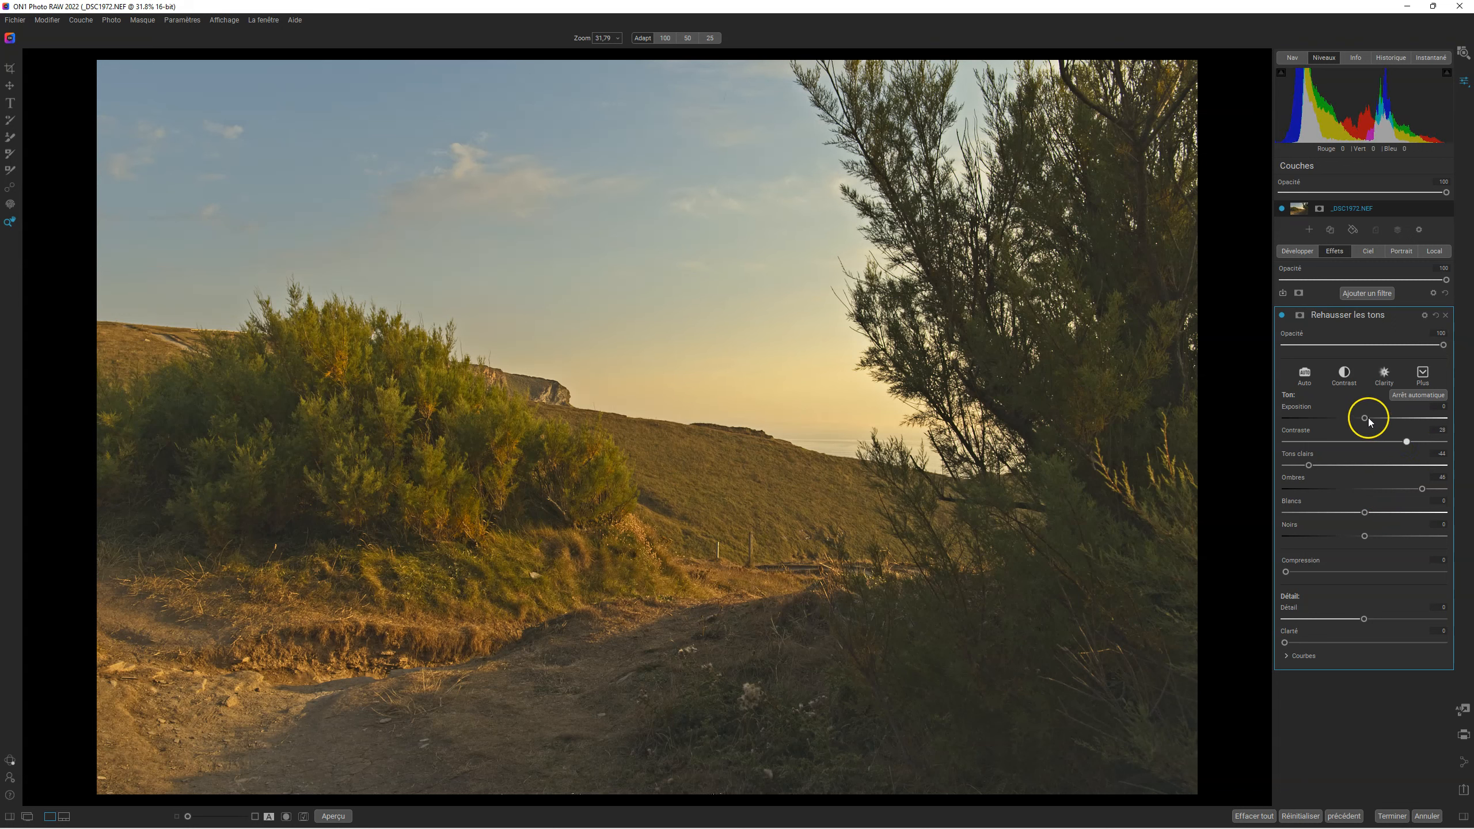
left_click_drag(1365, 535, 1344, 530)
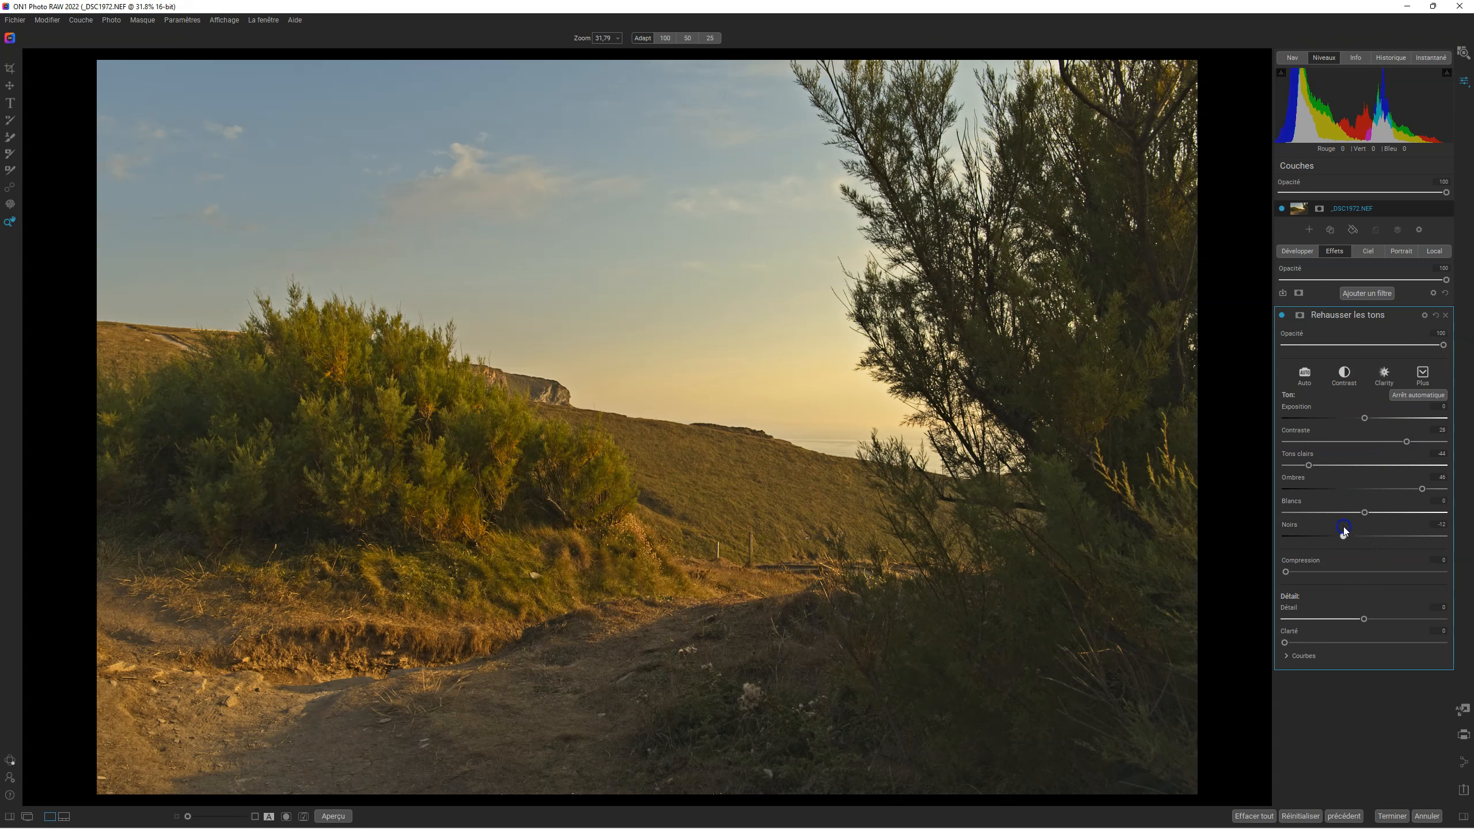
left_click_drag(1368, 513, 1382, 514)
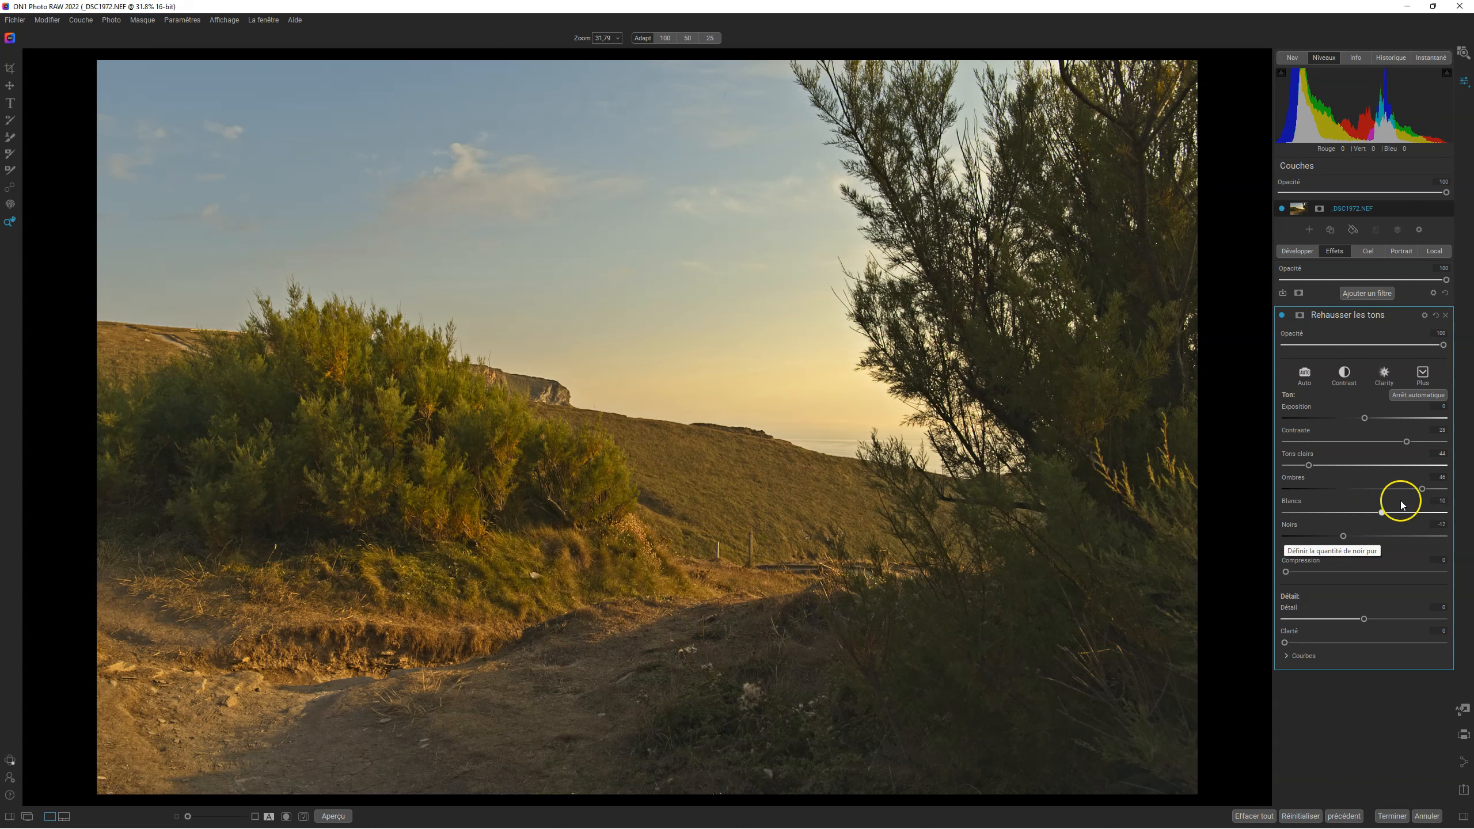
left_click_drag(1427, 492, 1421, 496)
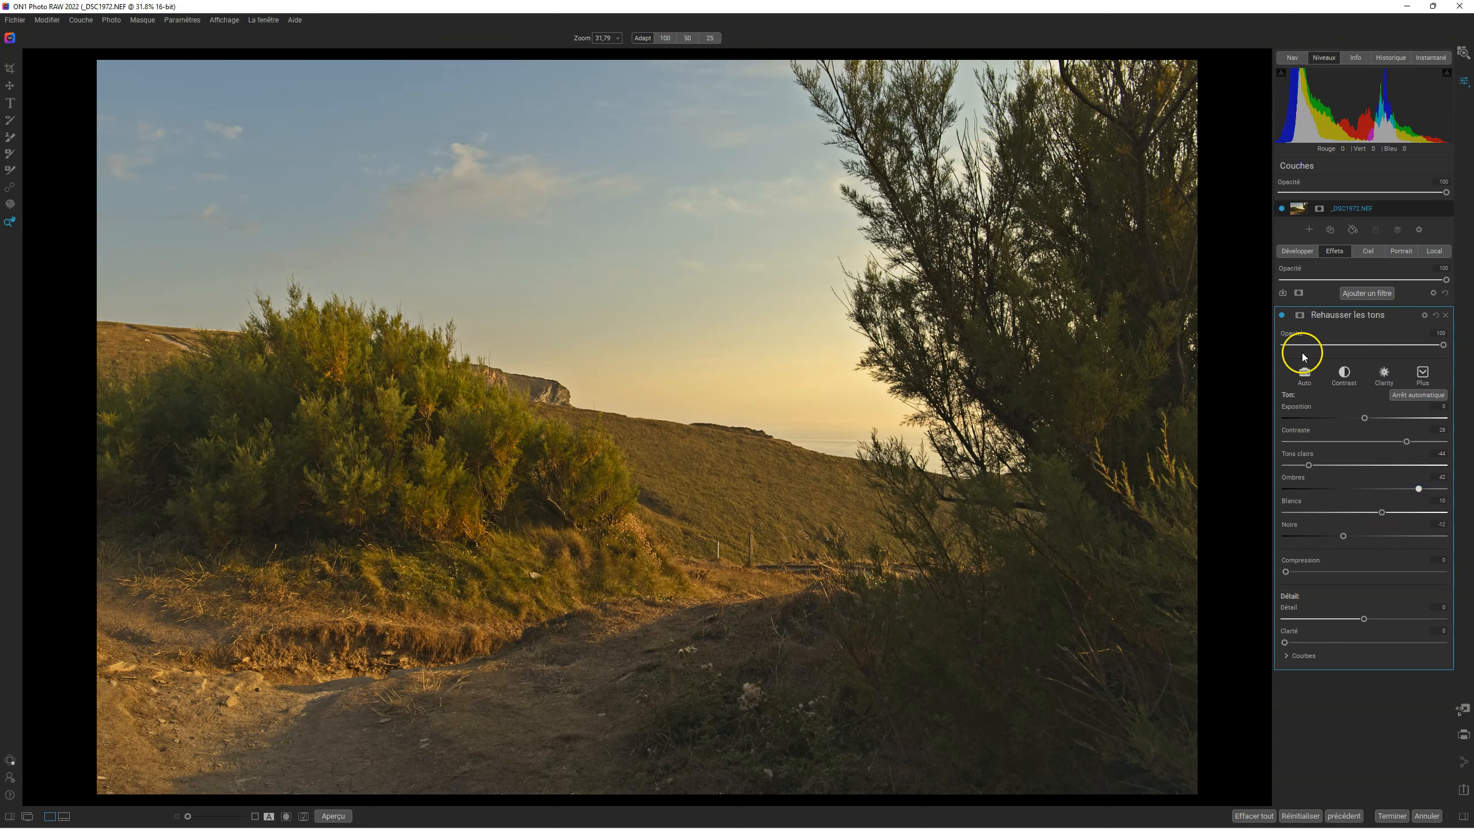
Step: Switch the Rehausser les tons filter off and on to compare its effect, and collapse its settings
left_click(1284, 317)
left_click(1284, 316)
left_click(1284, 316)
left_click(1283, 315)
left_click(1348, 315)
Step: Add a Lueur filter in Multiplier mode with Montant at 73
left_click(1367, 293)
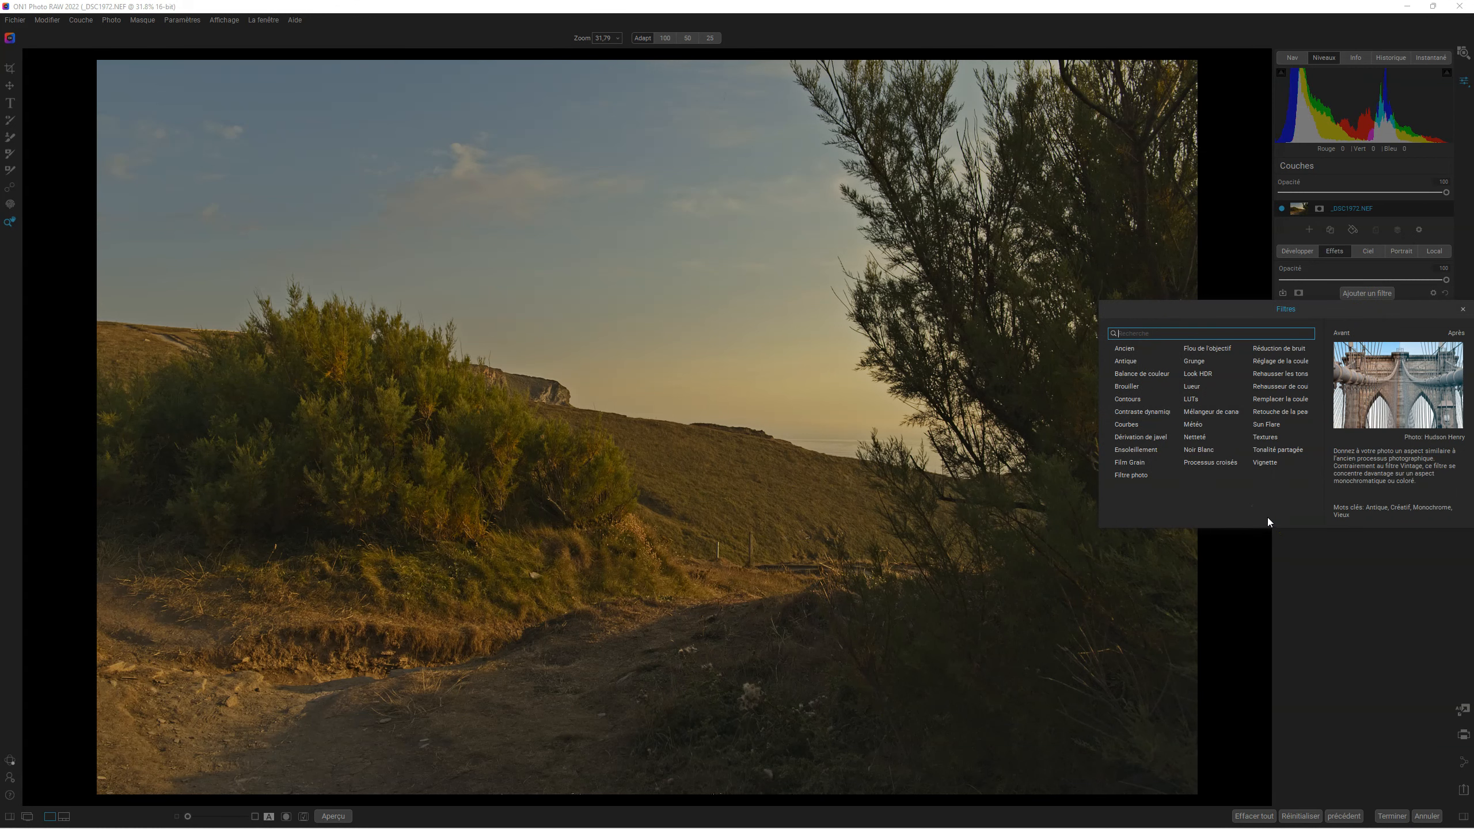
left_click(1192, 388)
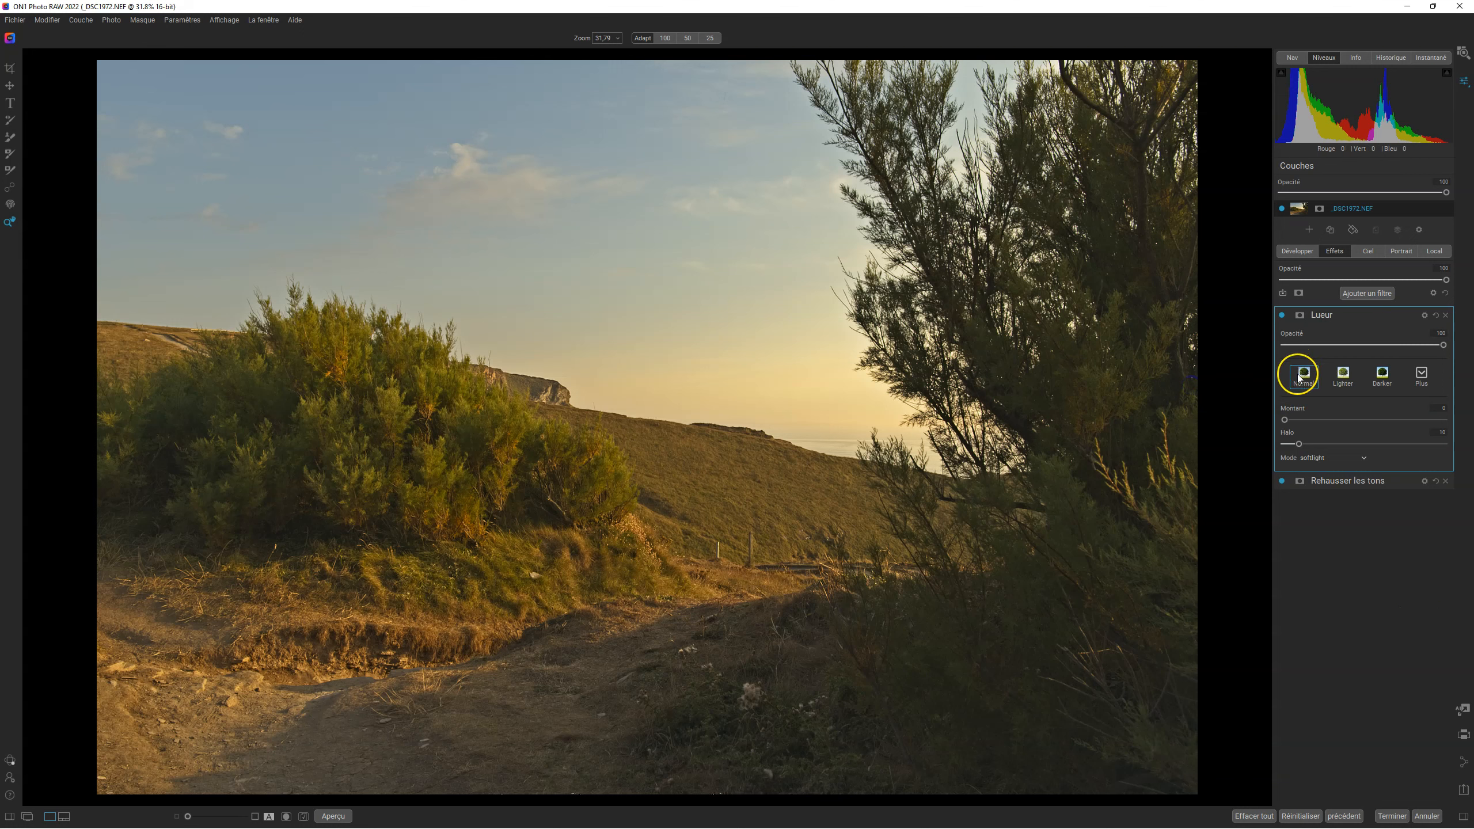
left_click(1362, 458)
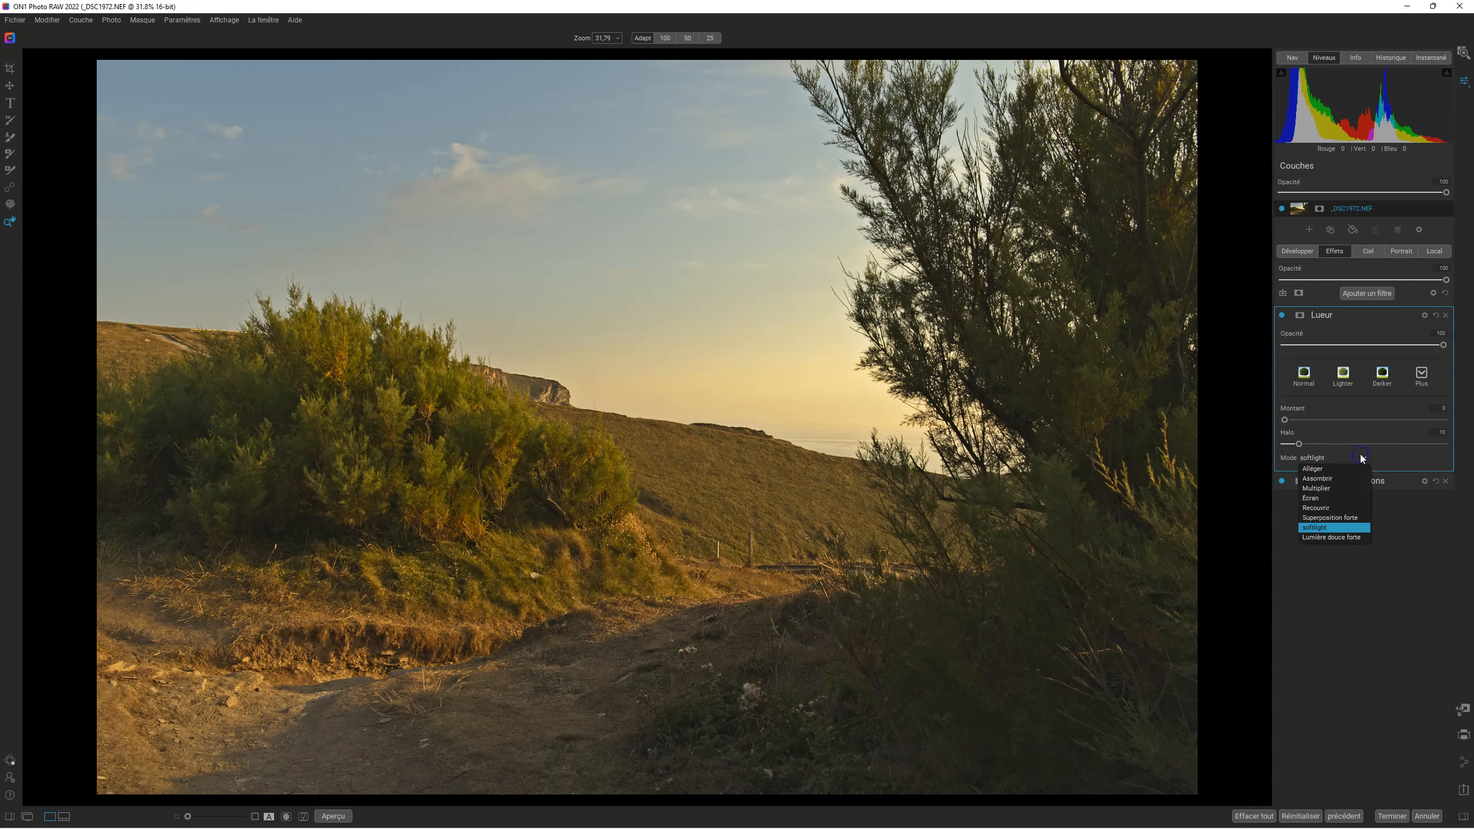
left_click(1319, 481)
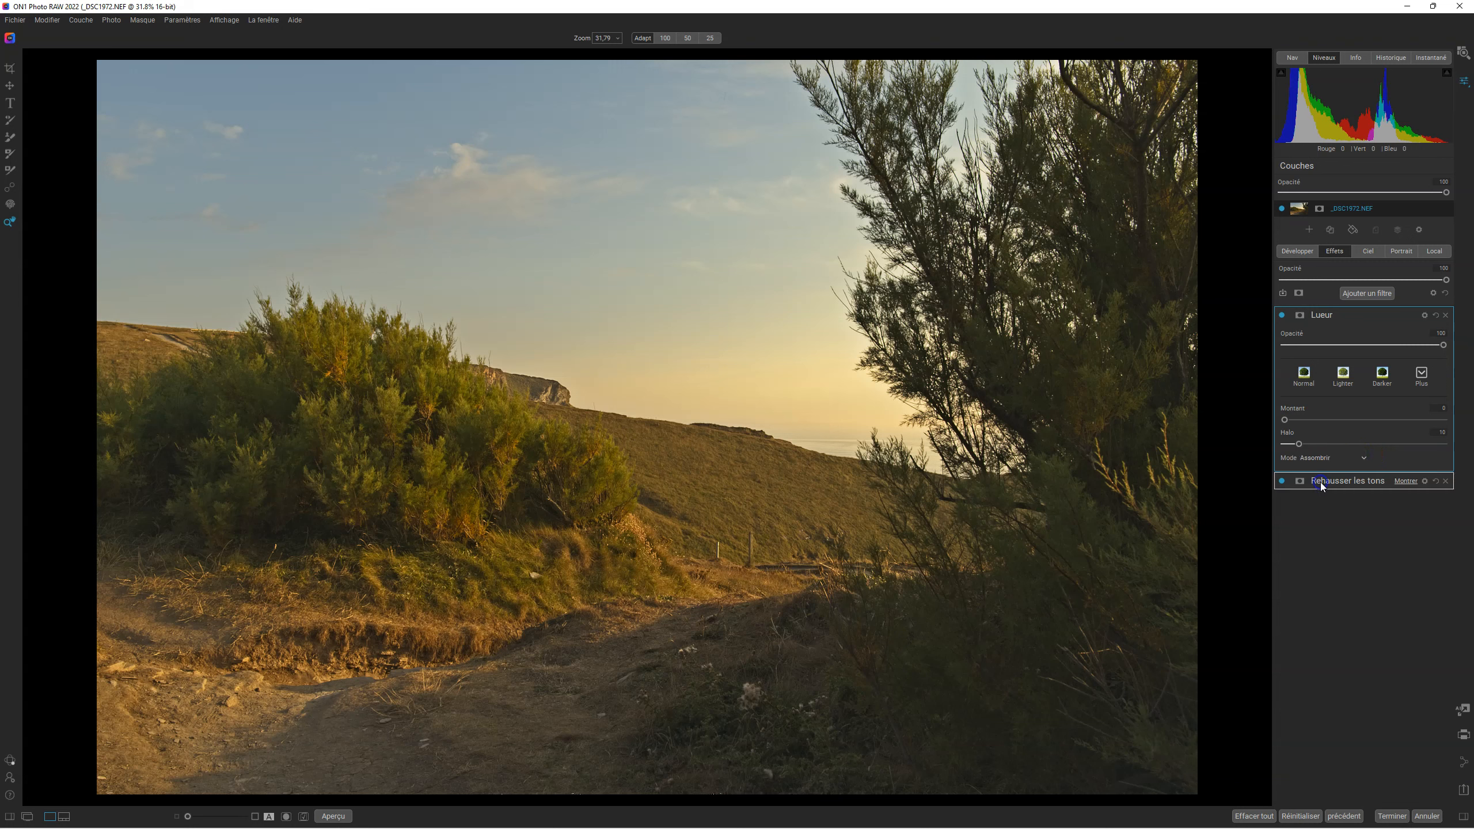
left_click(1322, 457)
left_click(1317, 488)
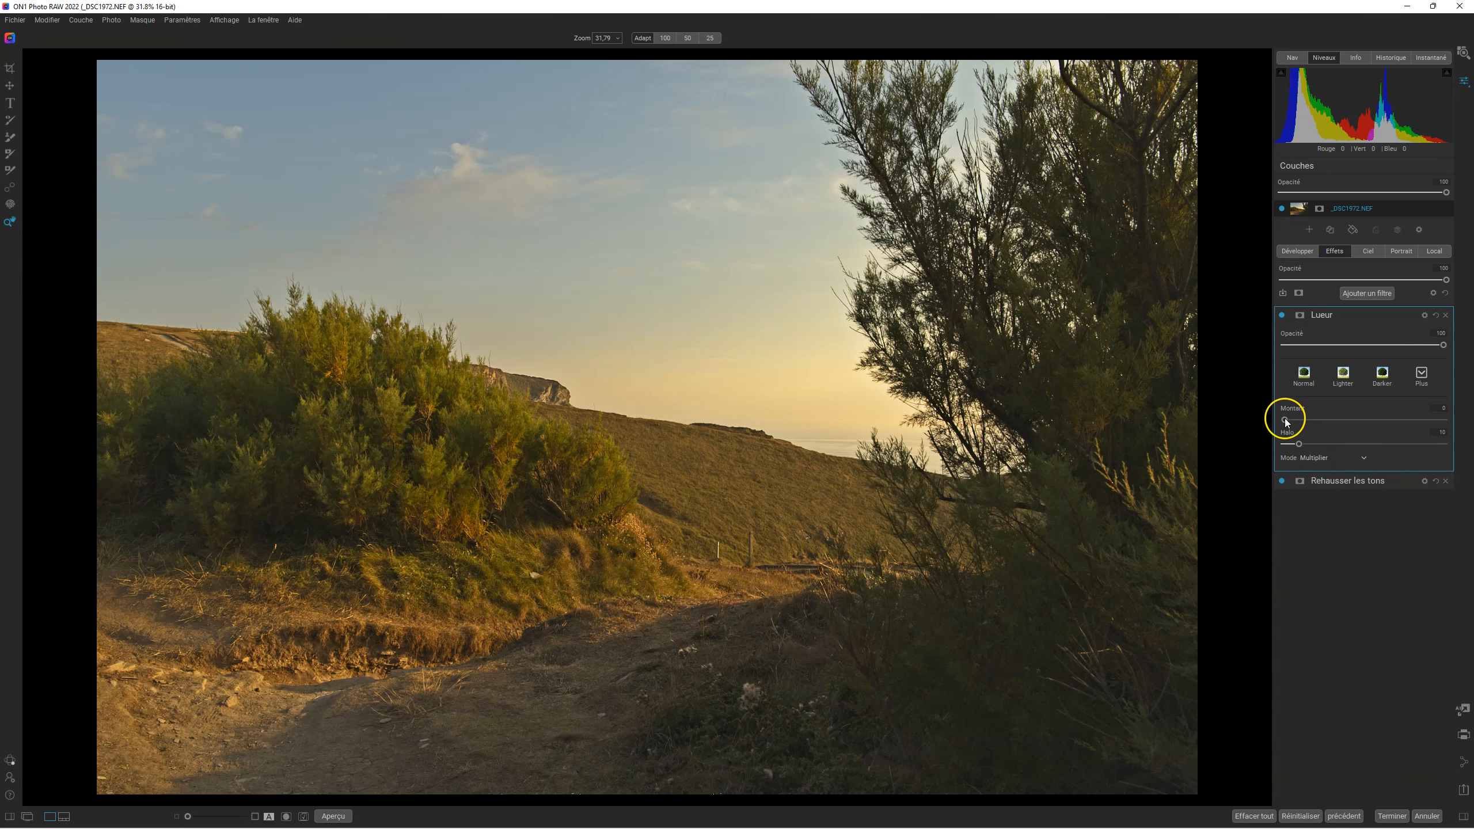
left_click_drag(1286, 421, 1401, 419)
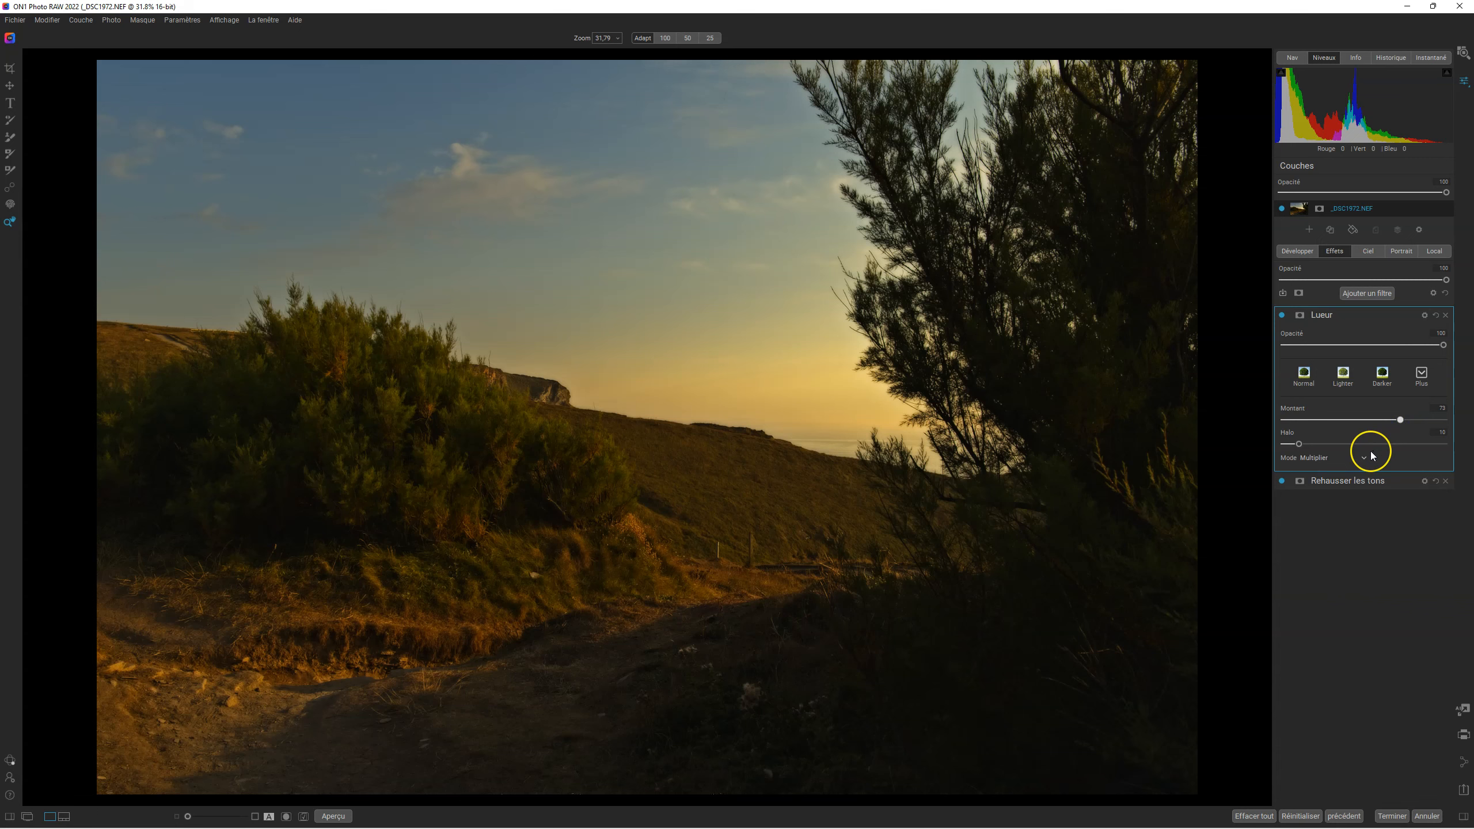
Step: Preview other blend modes for the Lueur filter, choose Recouvrir and set Montant to 100
left_click(1322, 457)
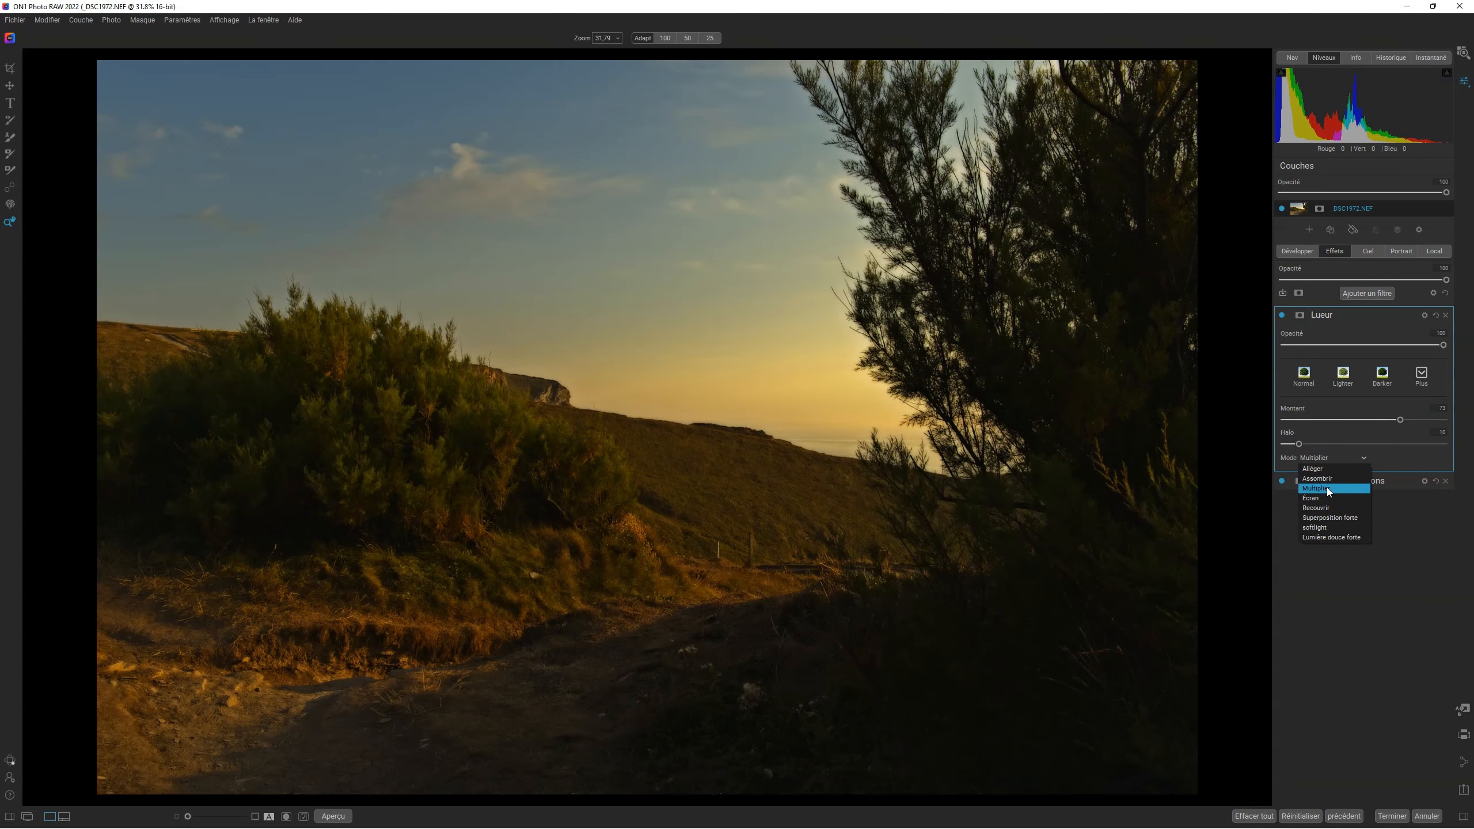
left_click(1328, 499)
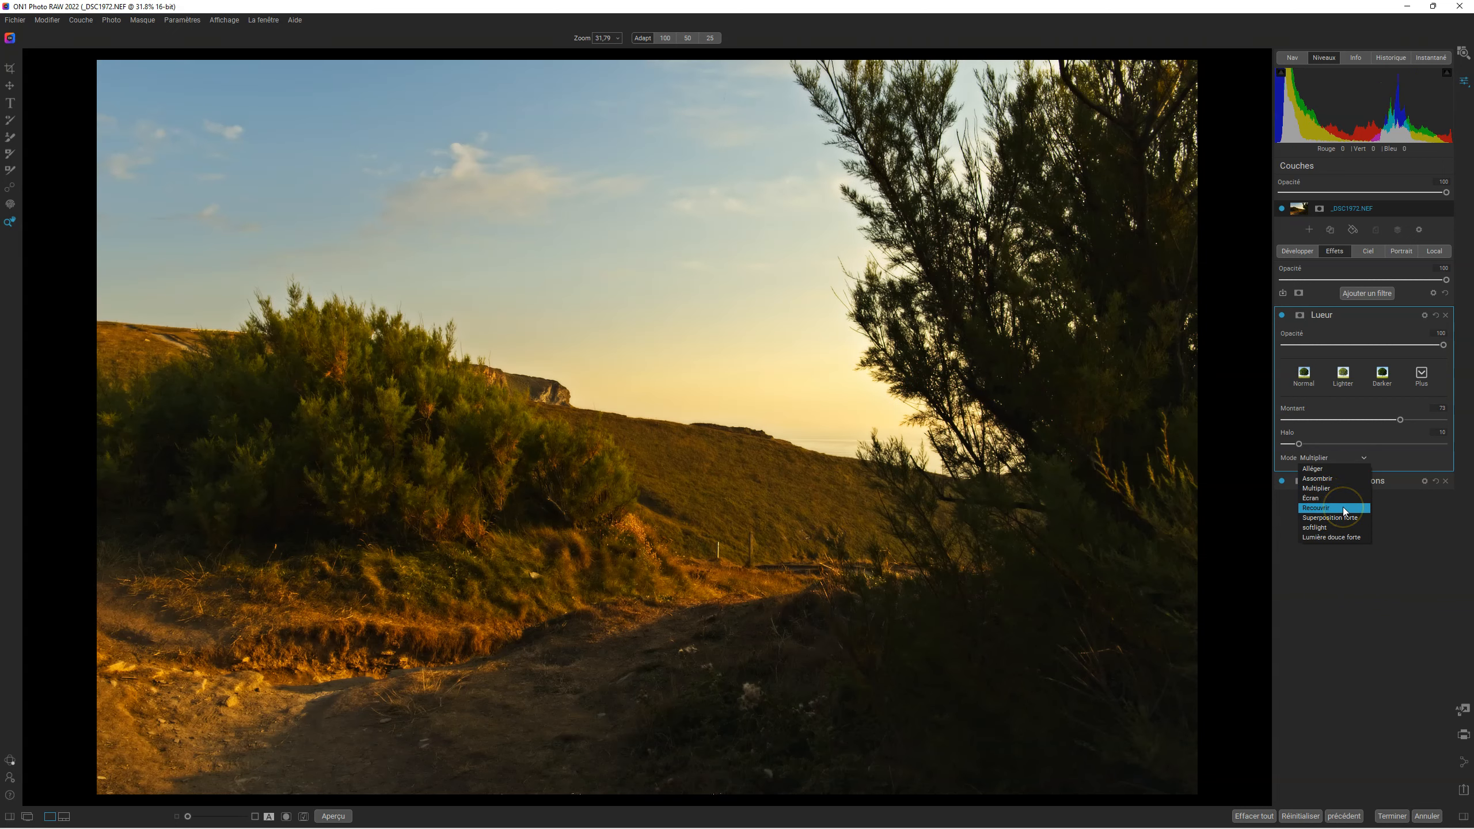
left_click(1344, 529)
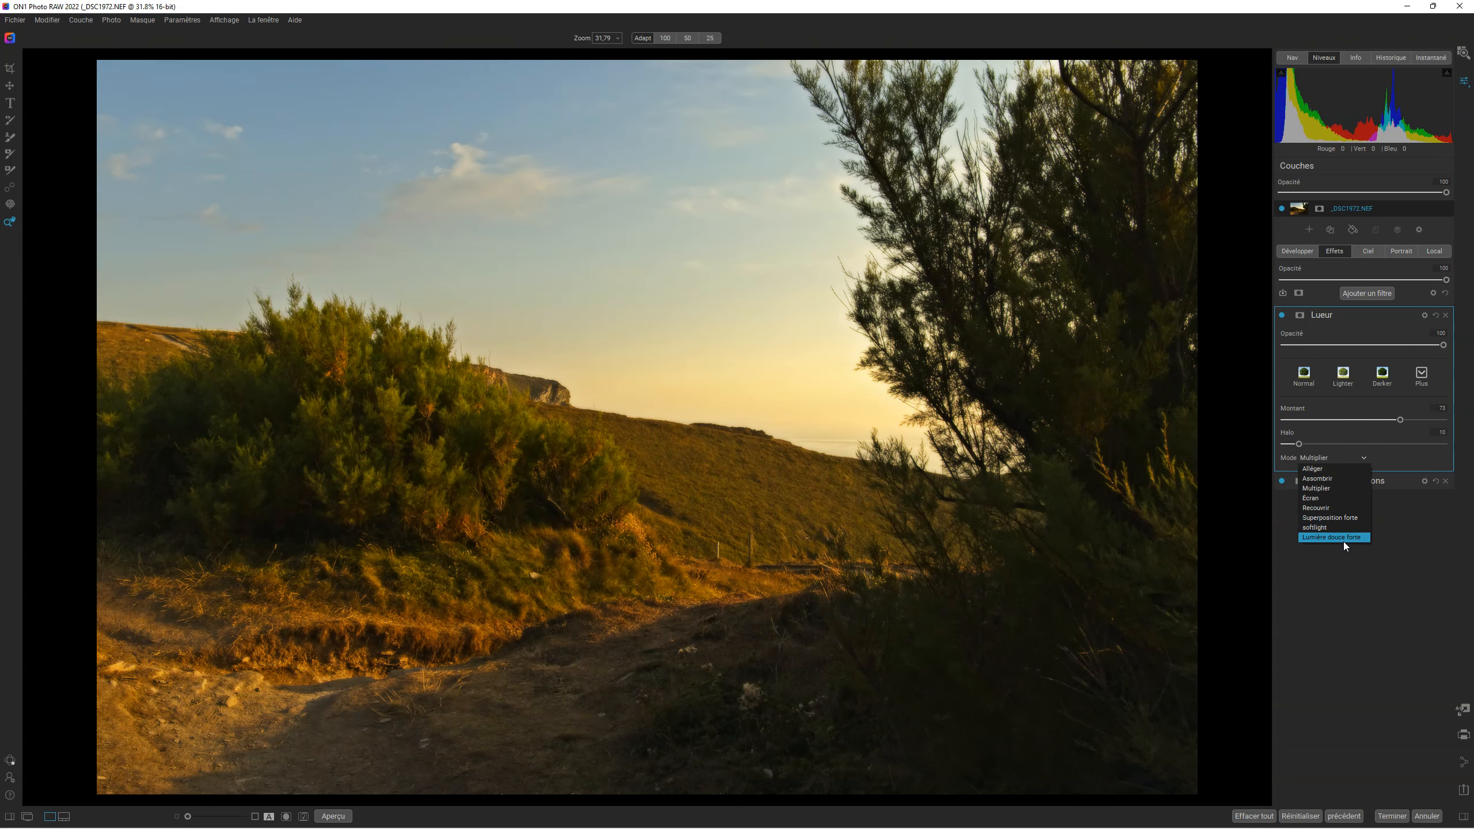
left_click(1325, 508)
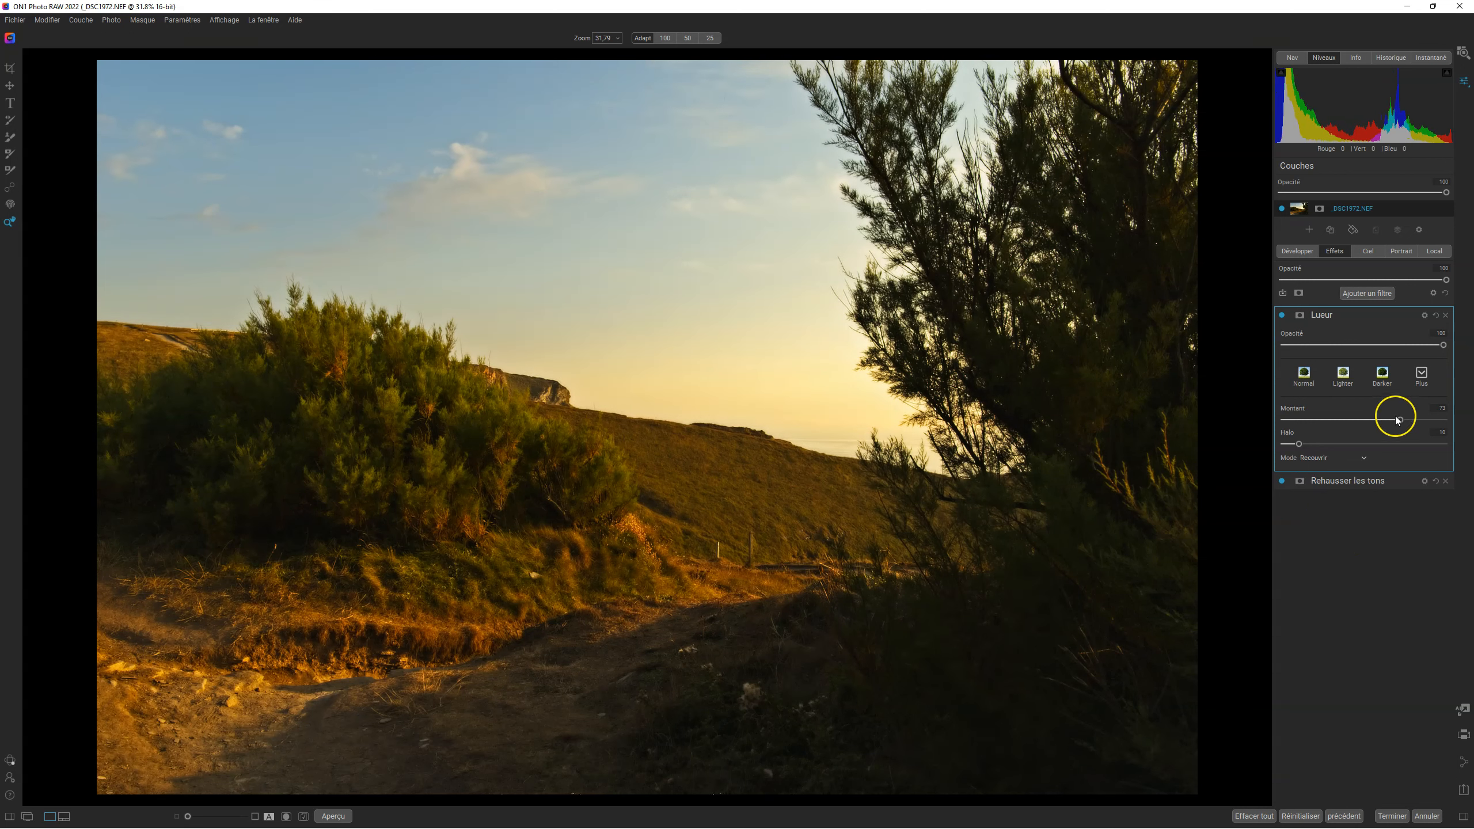
left_click_drag(1404, 423, 1454, 412)
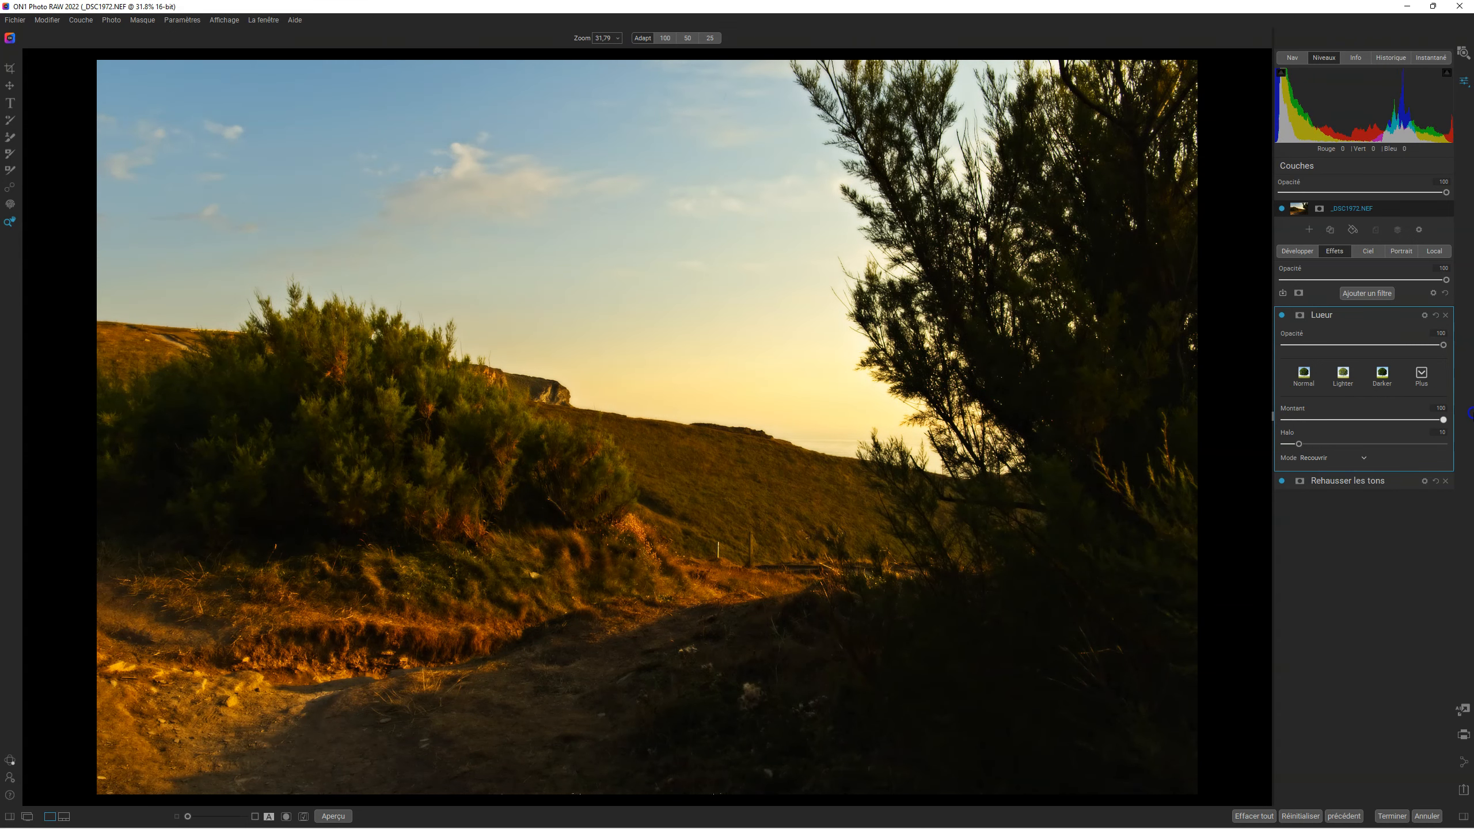
Step: Try weaker Opacité and Montant settings on the Lueur filter and return both to 100
left_click_drag(1445, 346, 1362, 346)
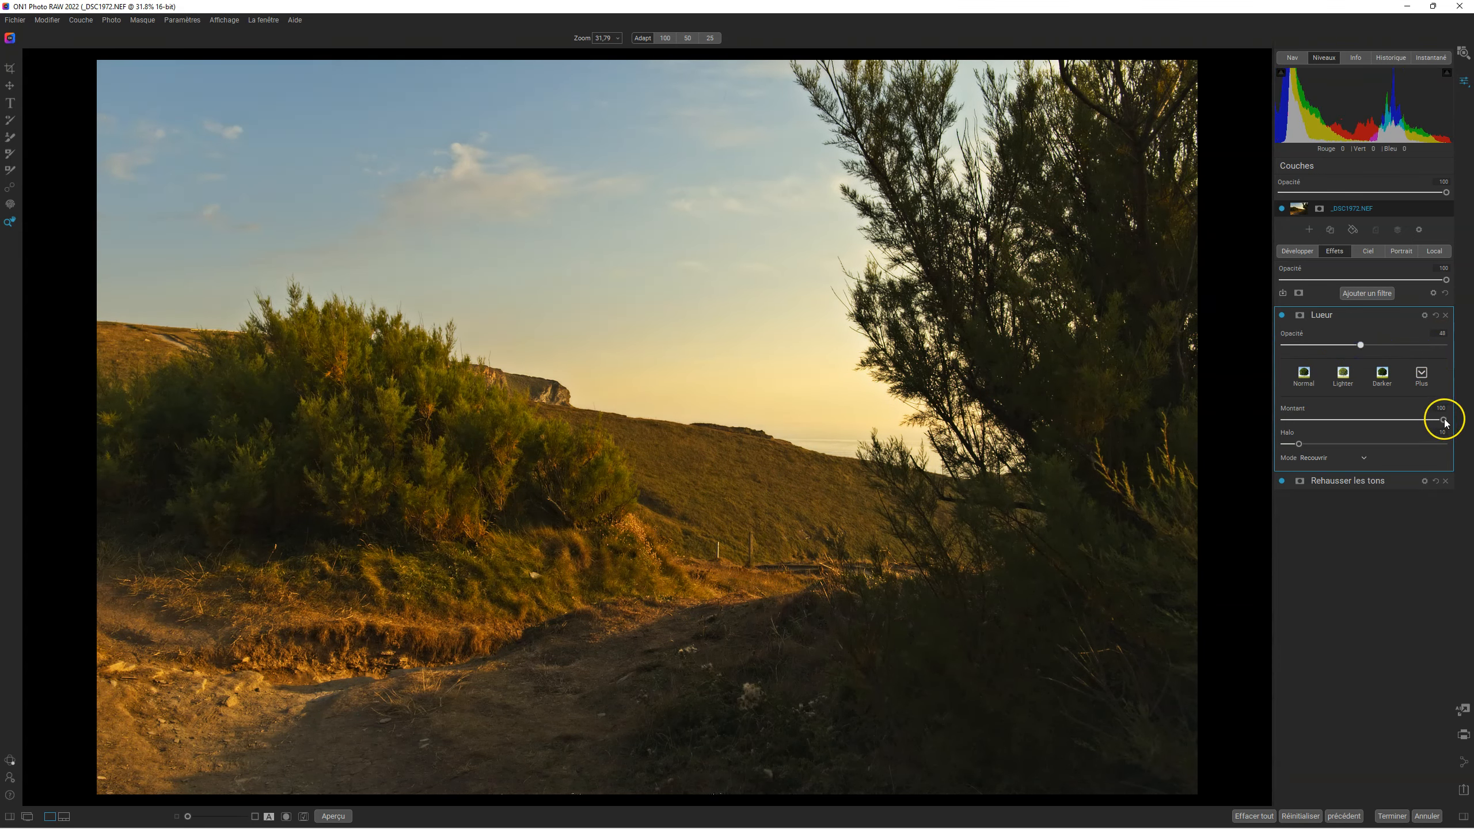
left_click_drag(1442, 420, 1360, 414)
left_click_drag(1361, 345, 1399, 346)
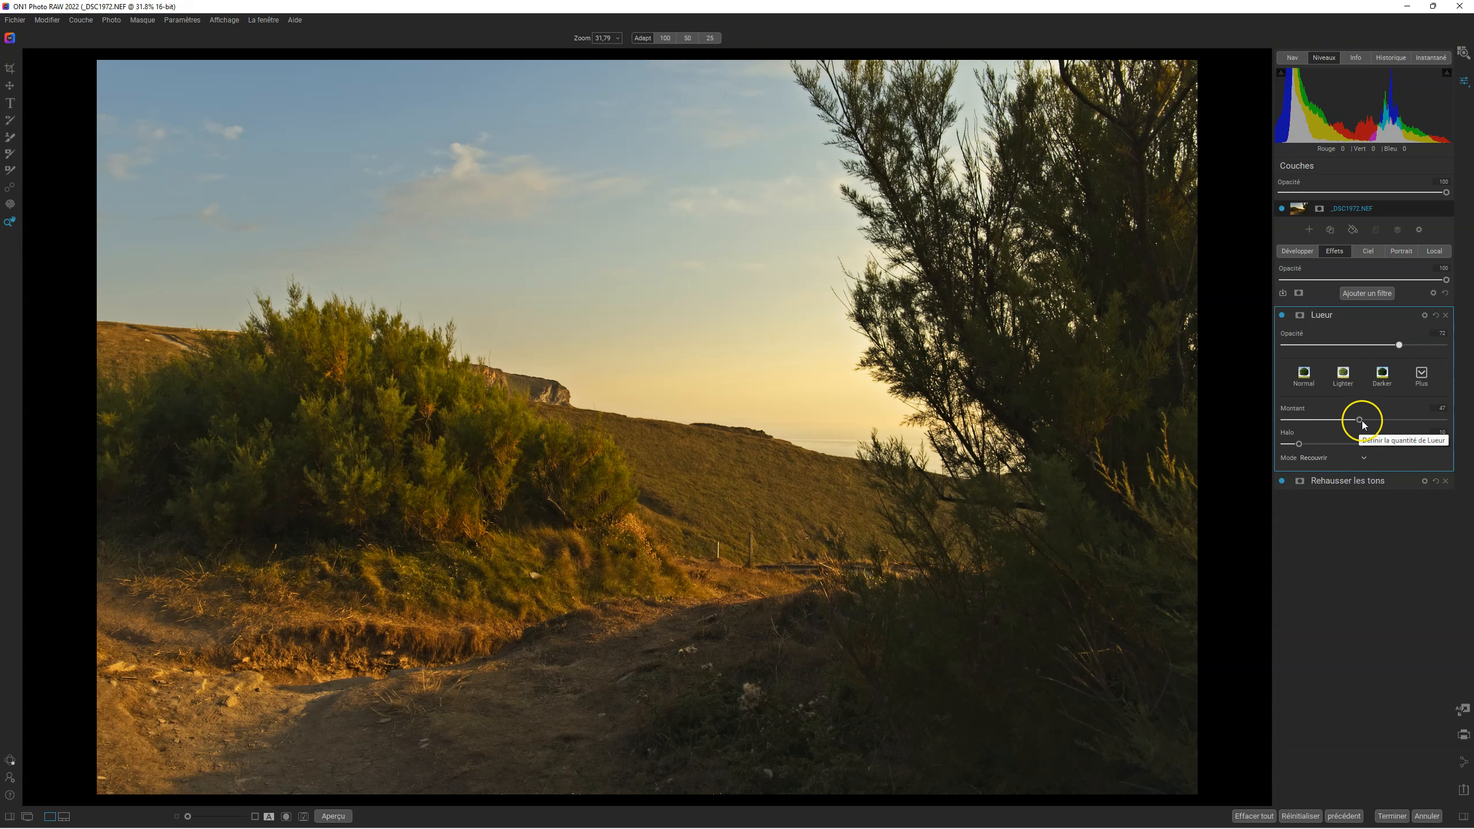
left_click_drag(1360, 419, 1472, 430)
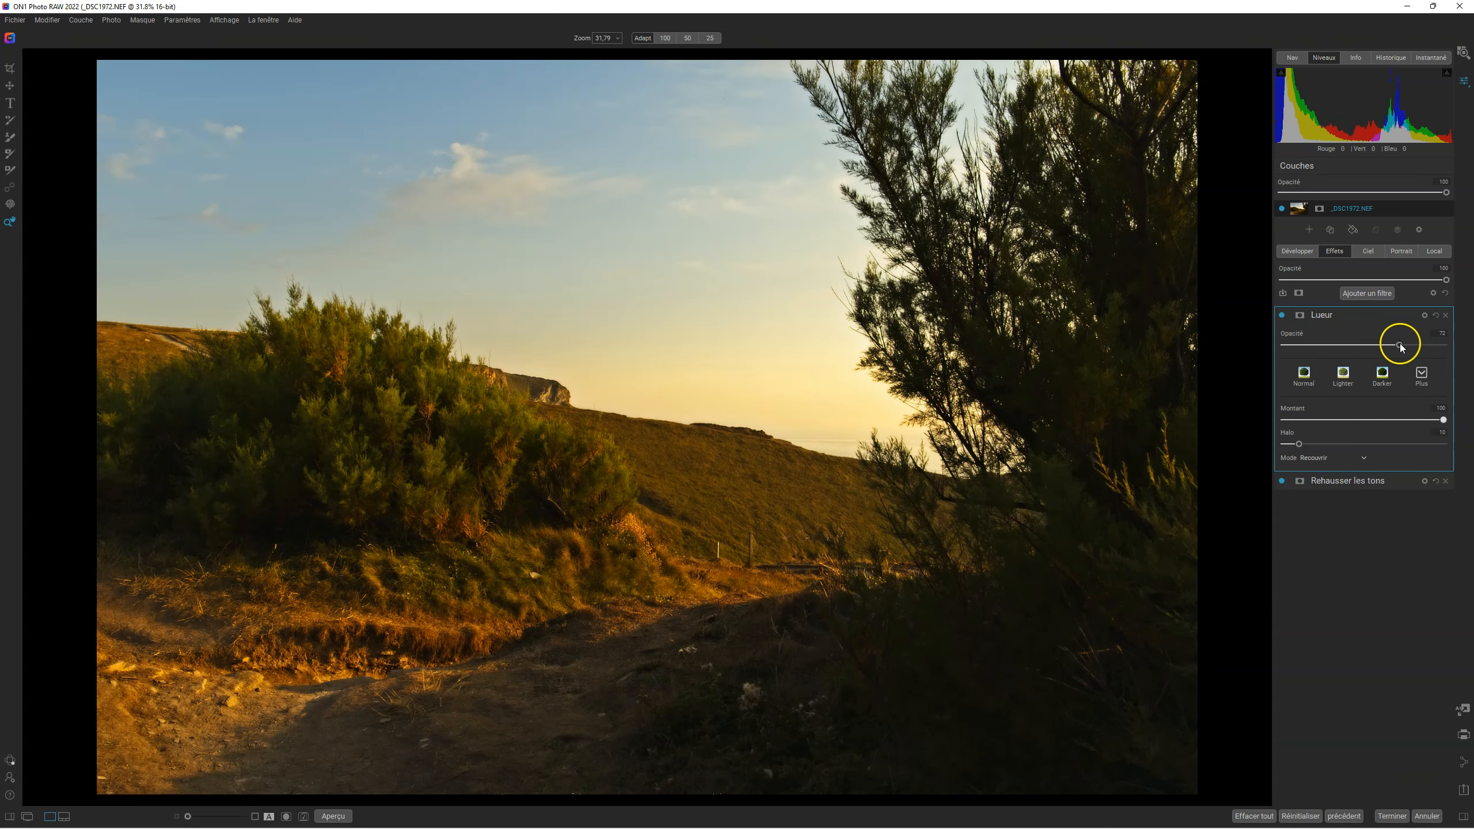
left_click_drag(1400, 345, 1471, 357)
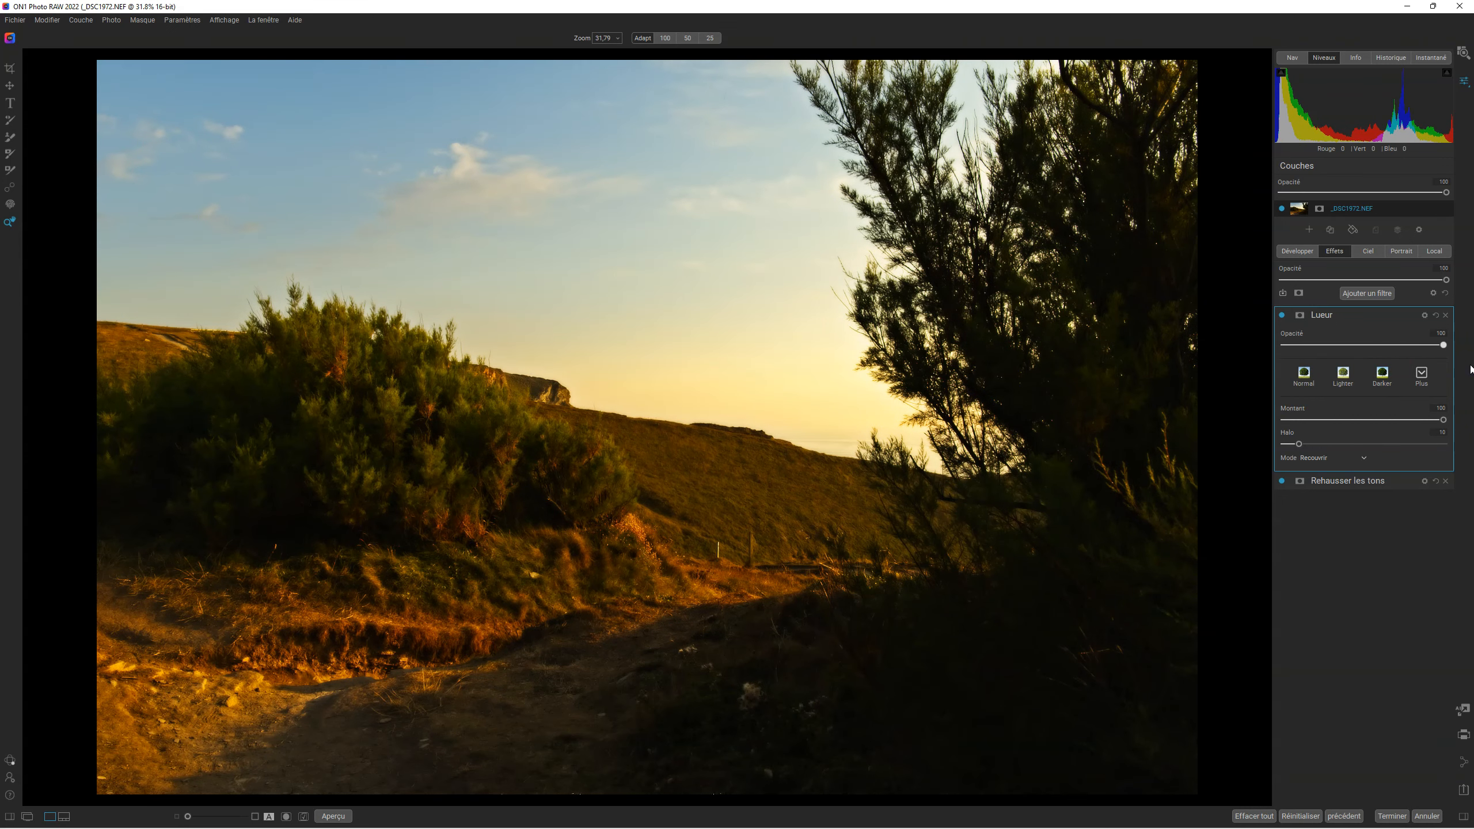
Step: Give the Lueur filter a luminosity mask built from the photo
left_click(1300, 315)
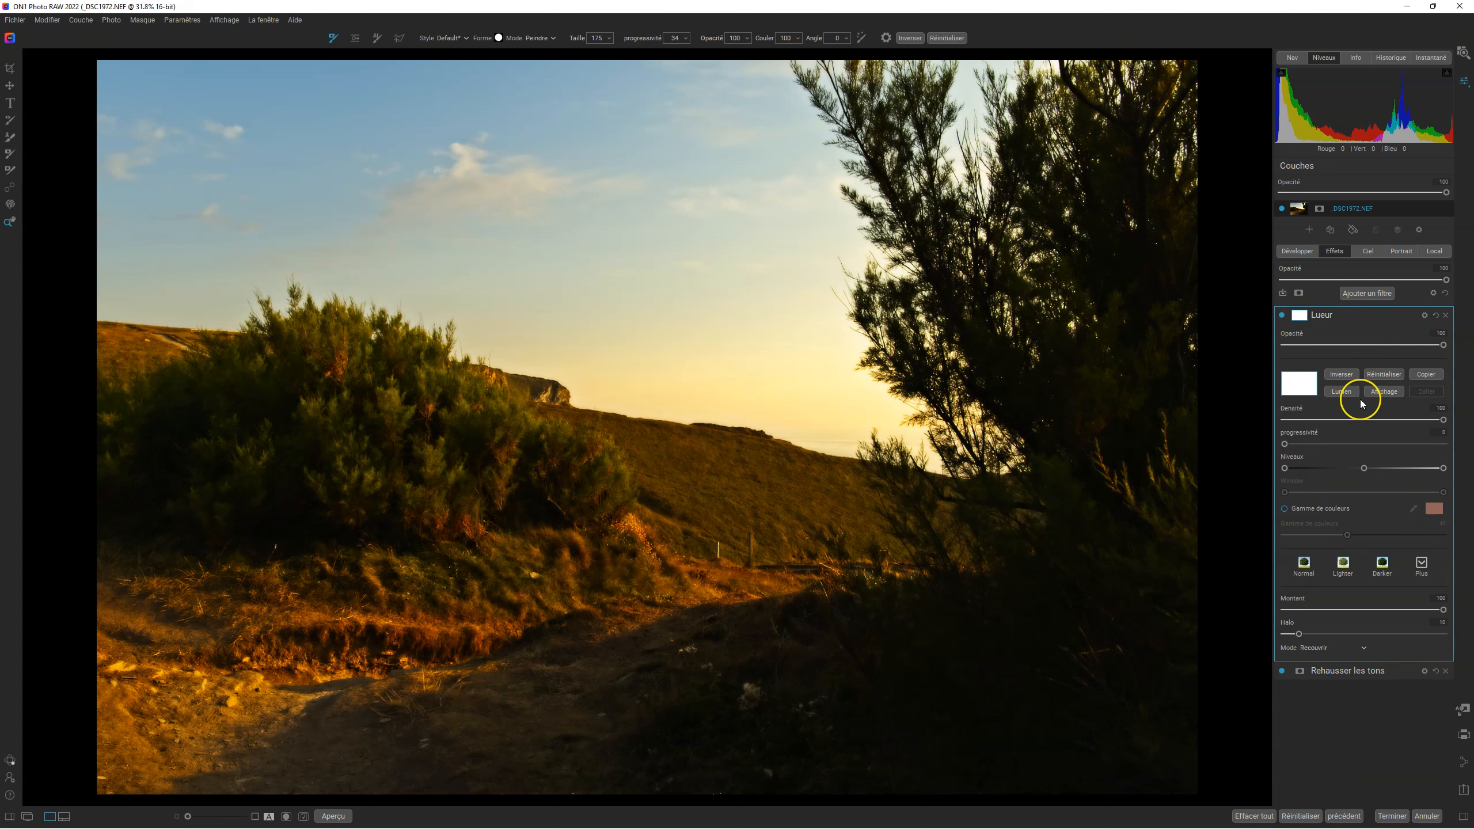
left_click(1341, 392)
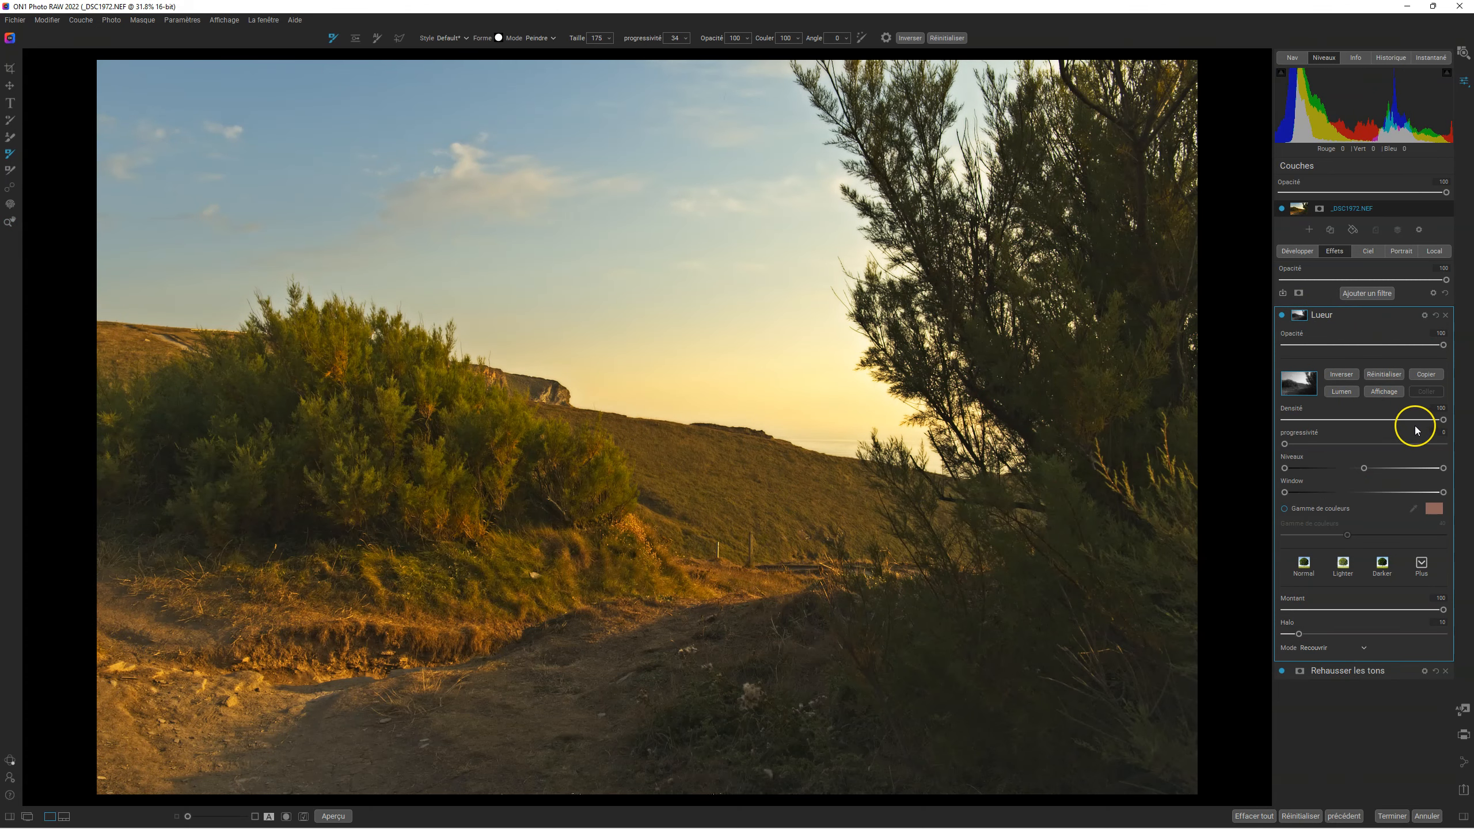
Step: Lighten the midtones of the Lueur filter's luminosity mask with Niveaux and inspect the mask before and after the adjustment
left_click(1389, 394)
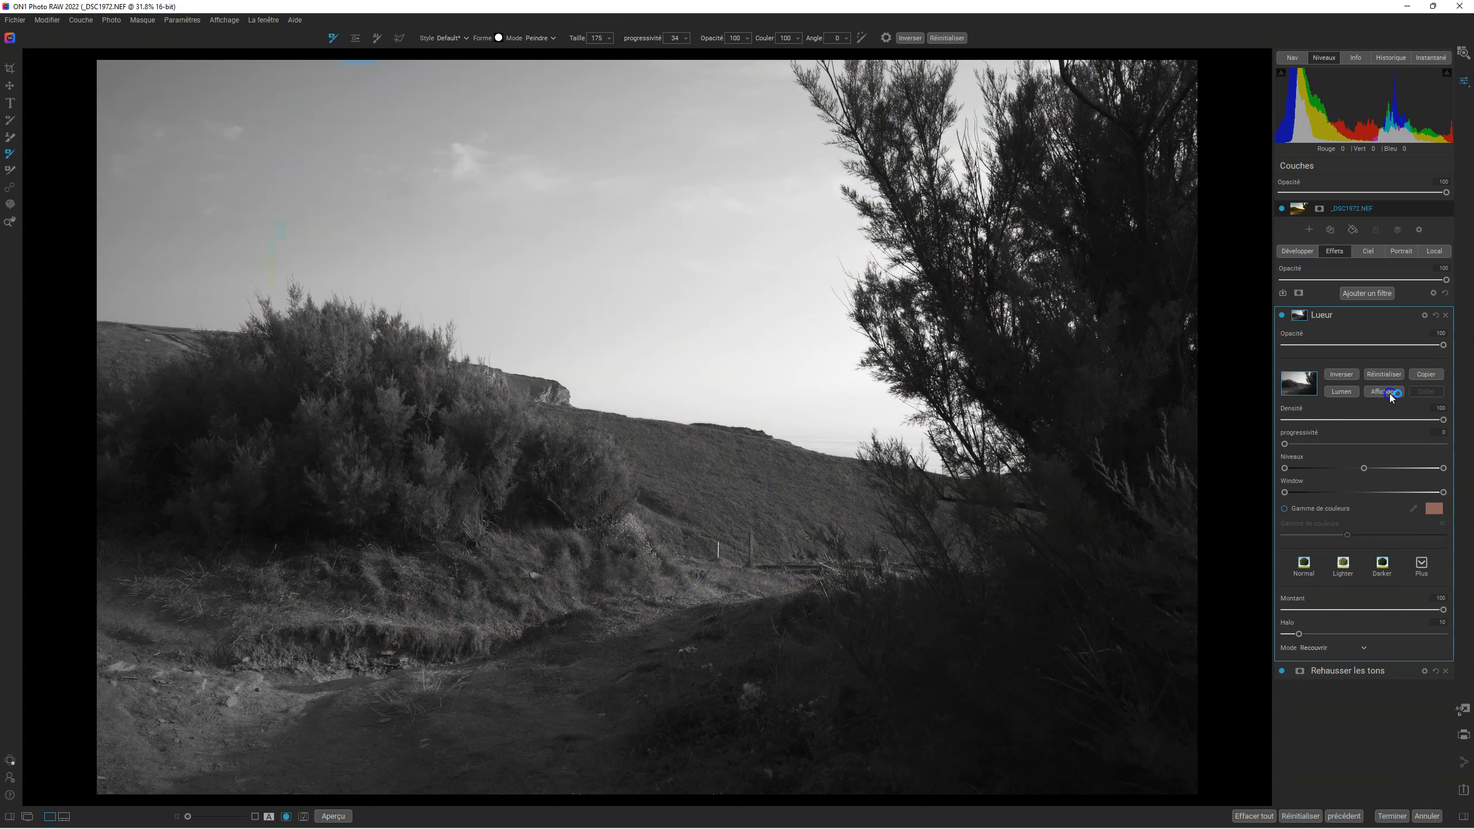
left_click(1391, 395)
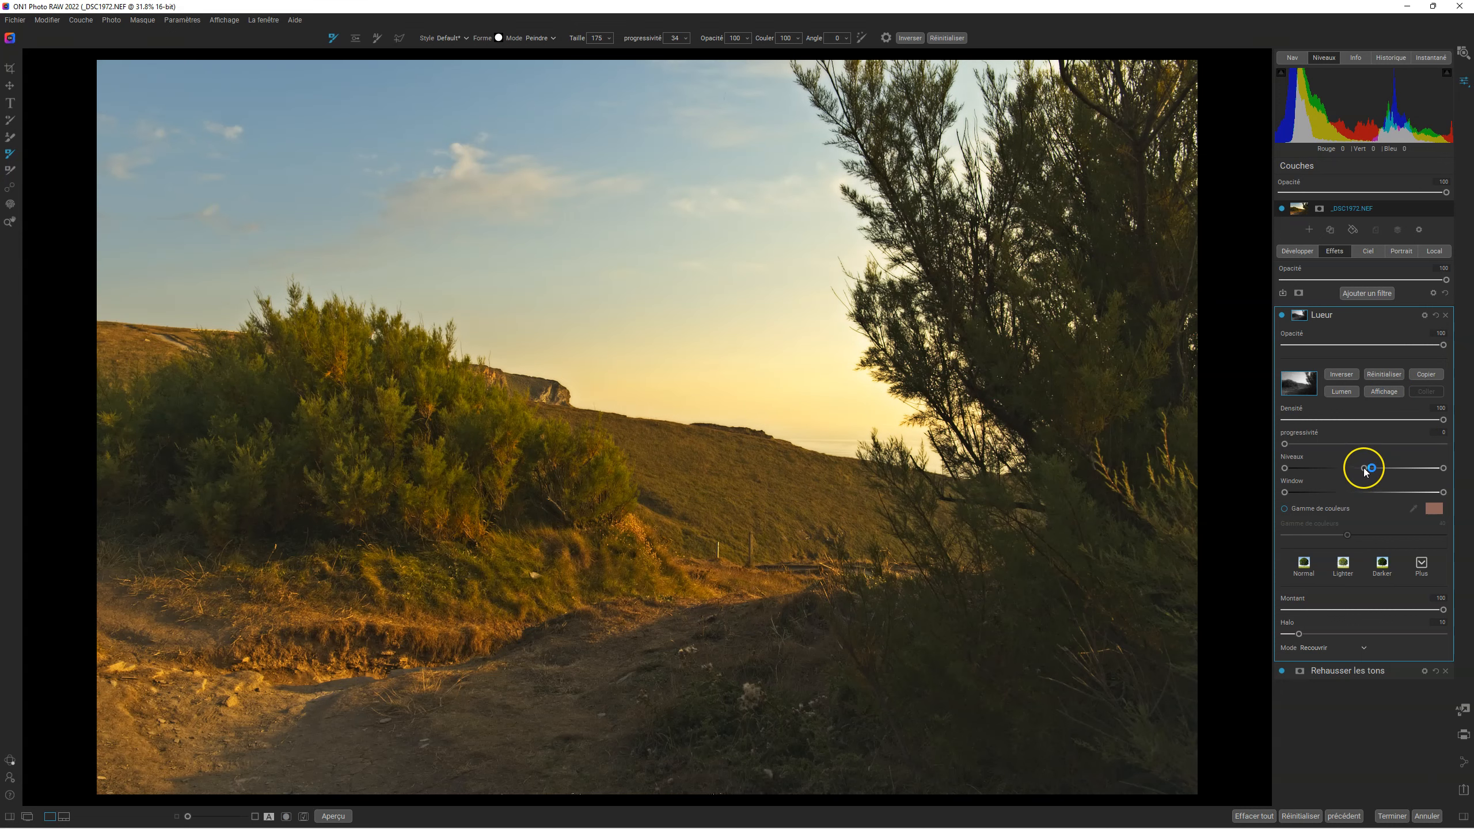
left_click_drag(1364, 468, 1333, 473)
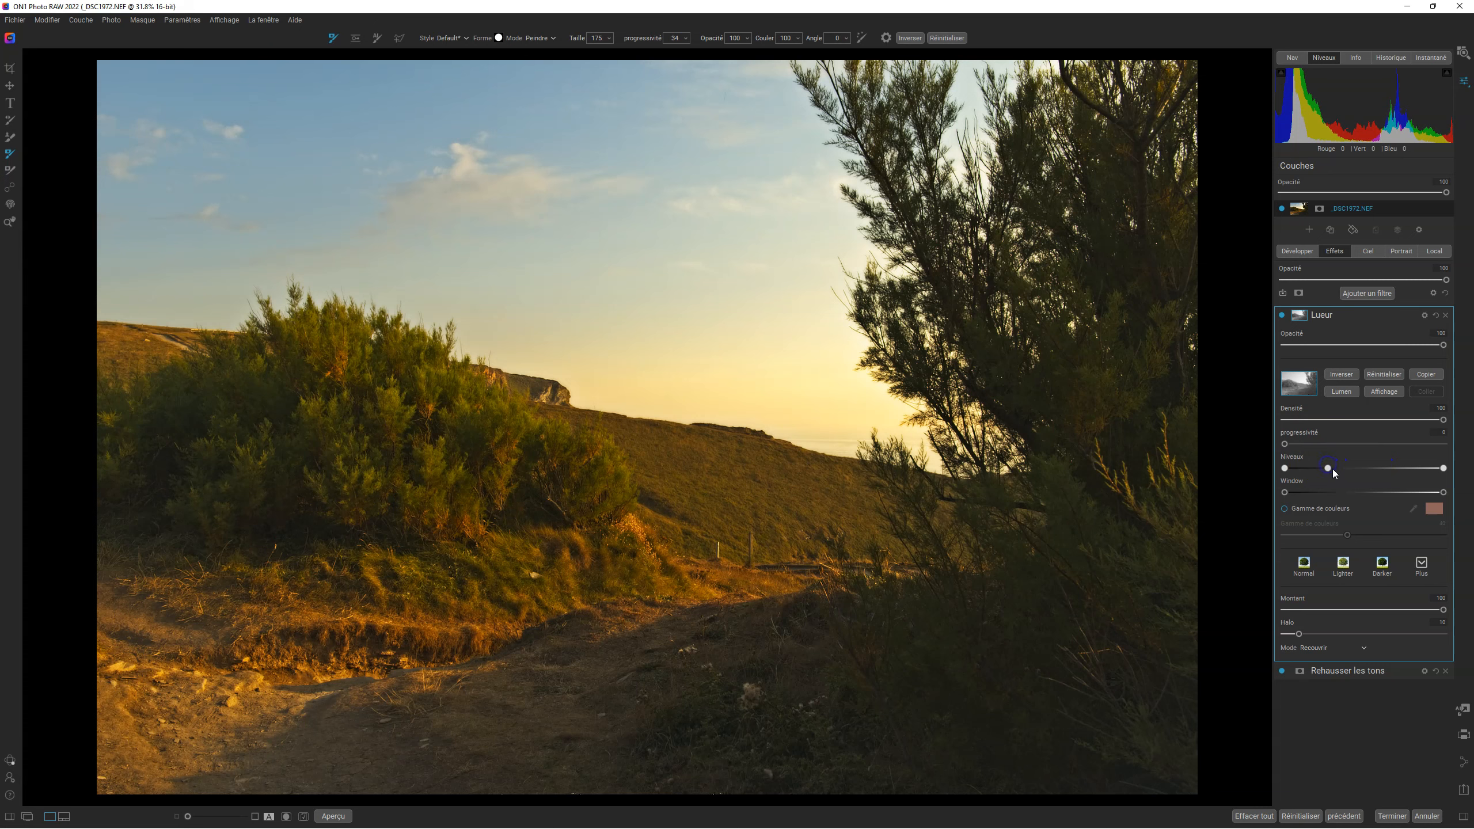
left_click(1384, 392)
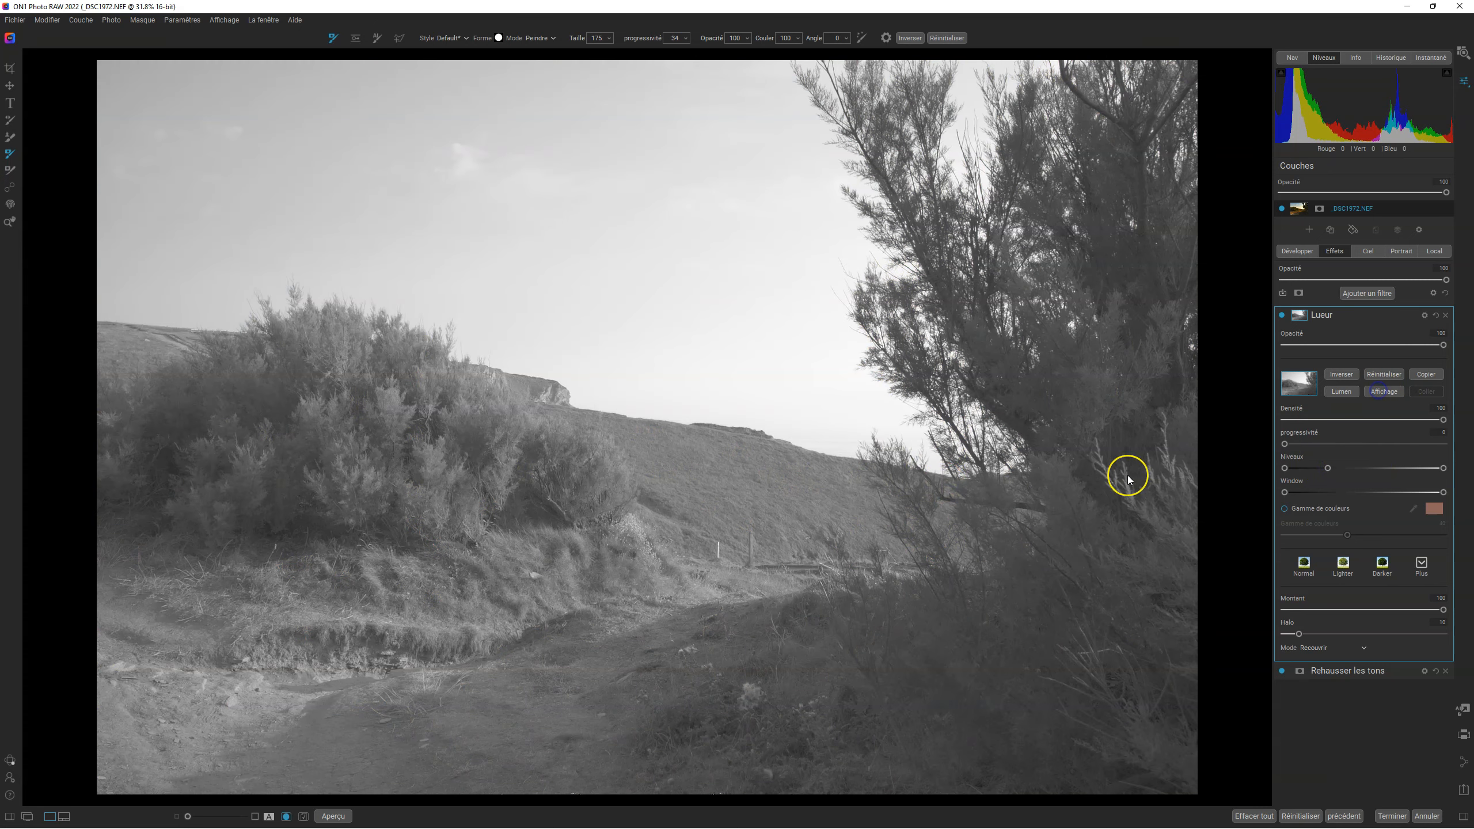
Step: Try darker Niveaux midtones on the Lueur mask, checking the effect on both the mask and the photo
left_click(1328, 469)
left_click_drag(1361, 469, 1429, 474)
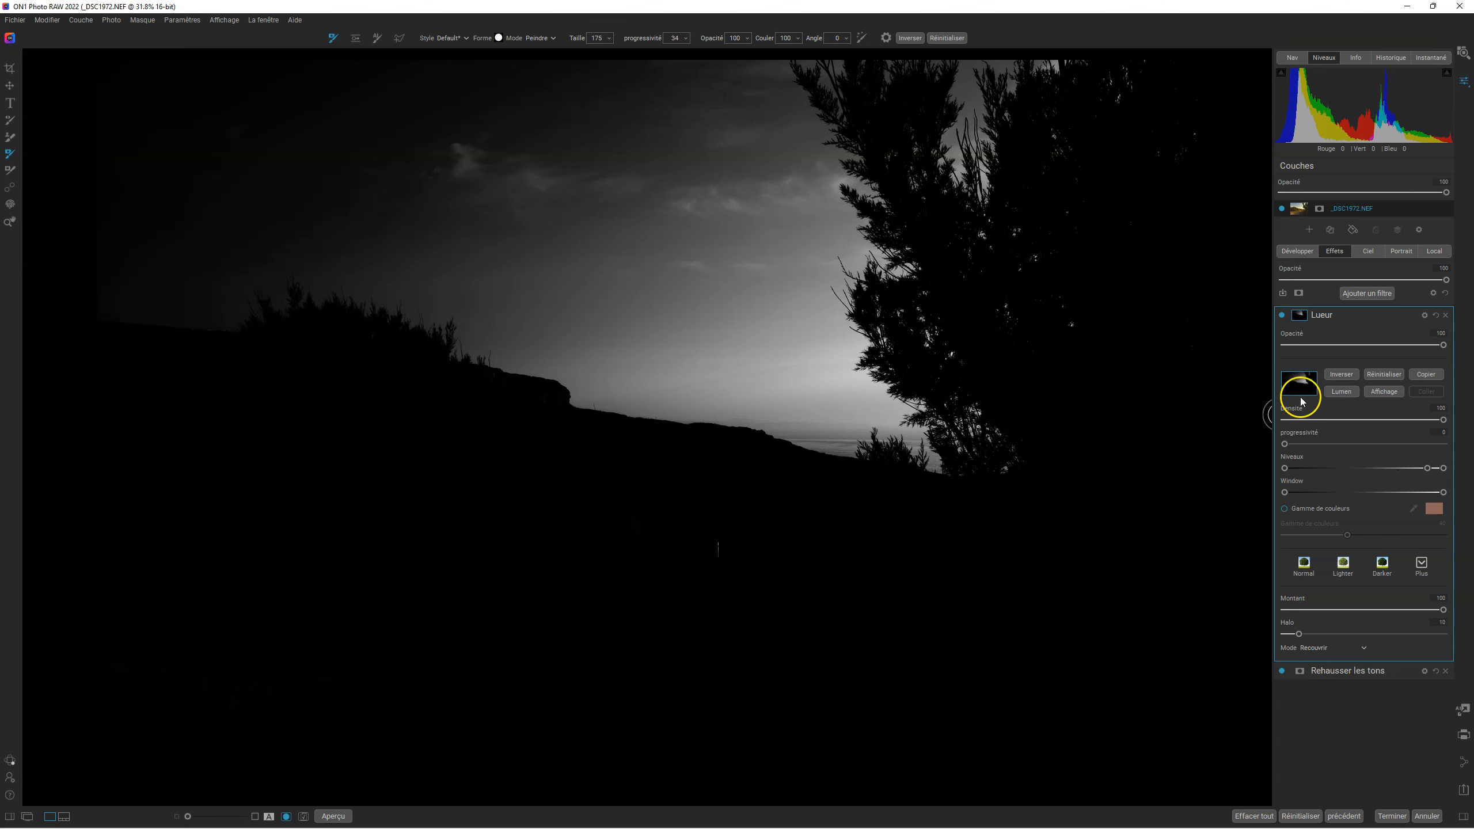
left_click(1388, 392)
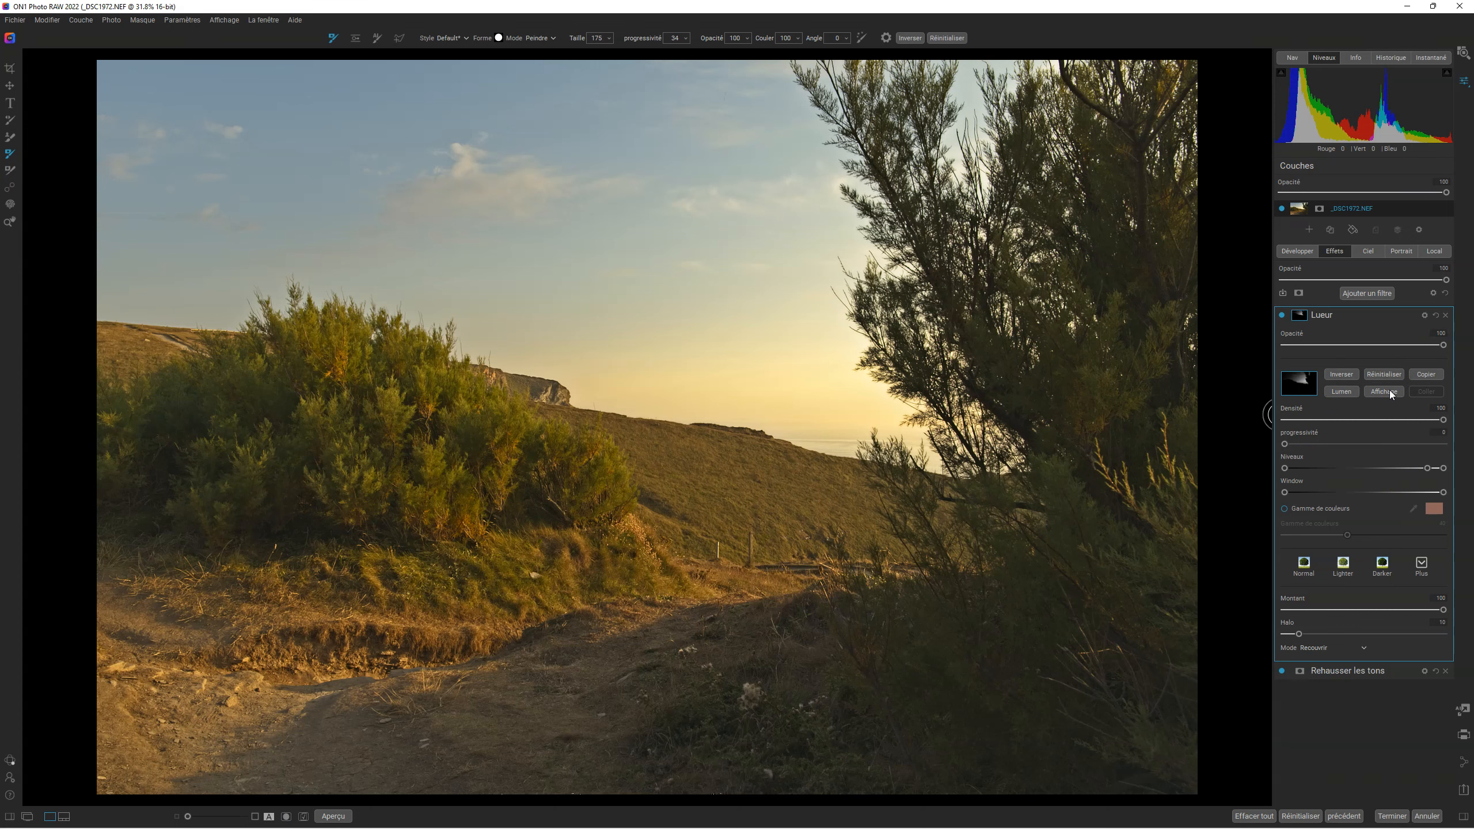
left_click(1388, 391)
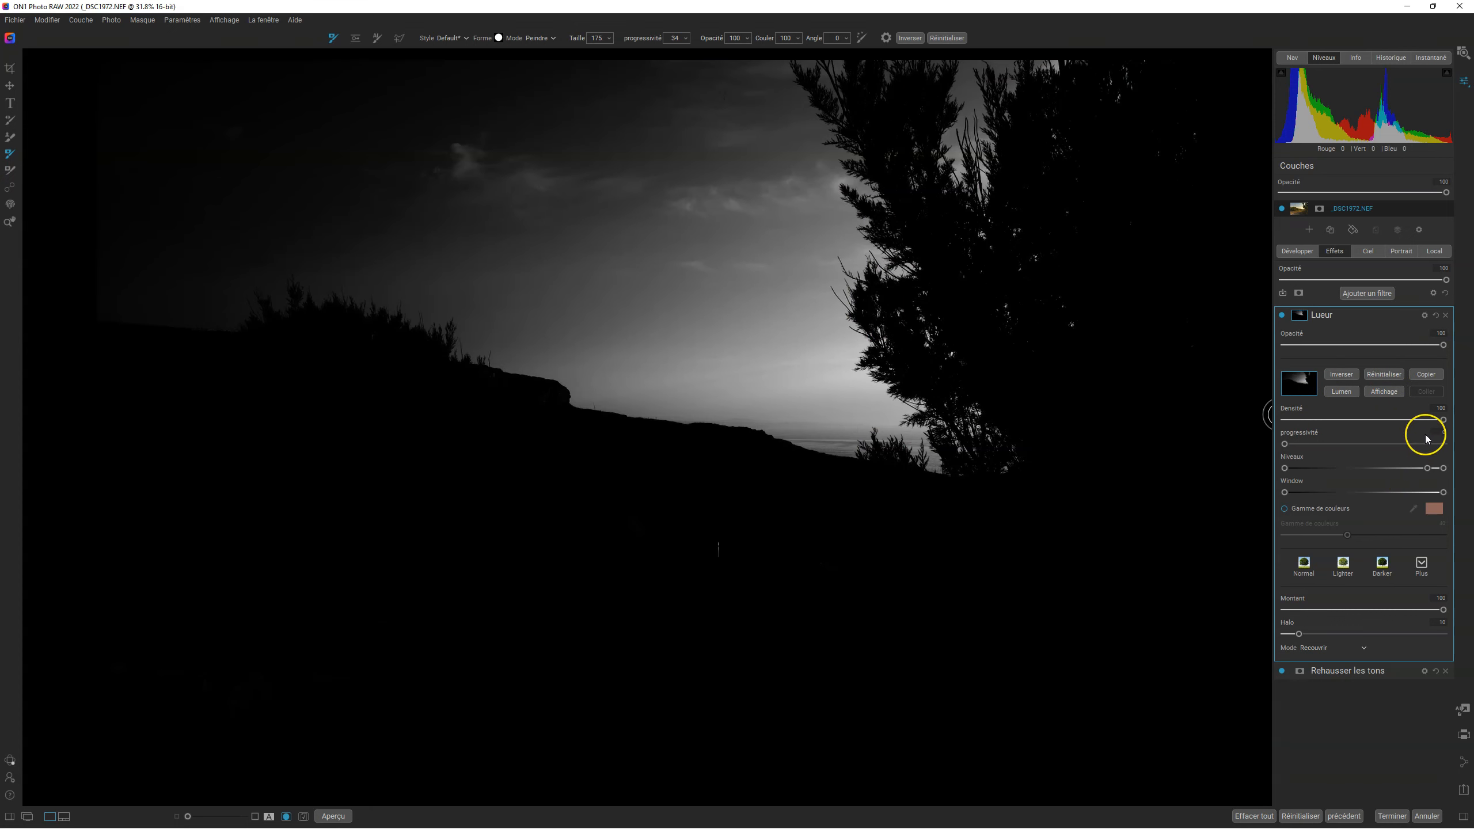
left_click_drag(1427, 469, 1392, 466)
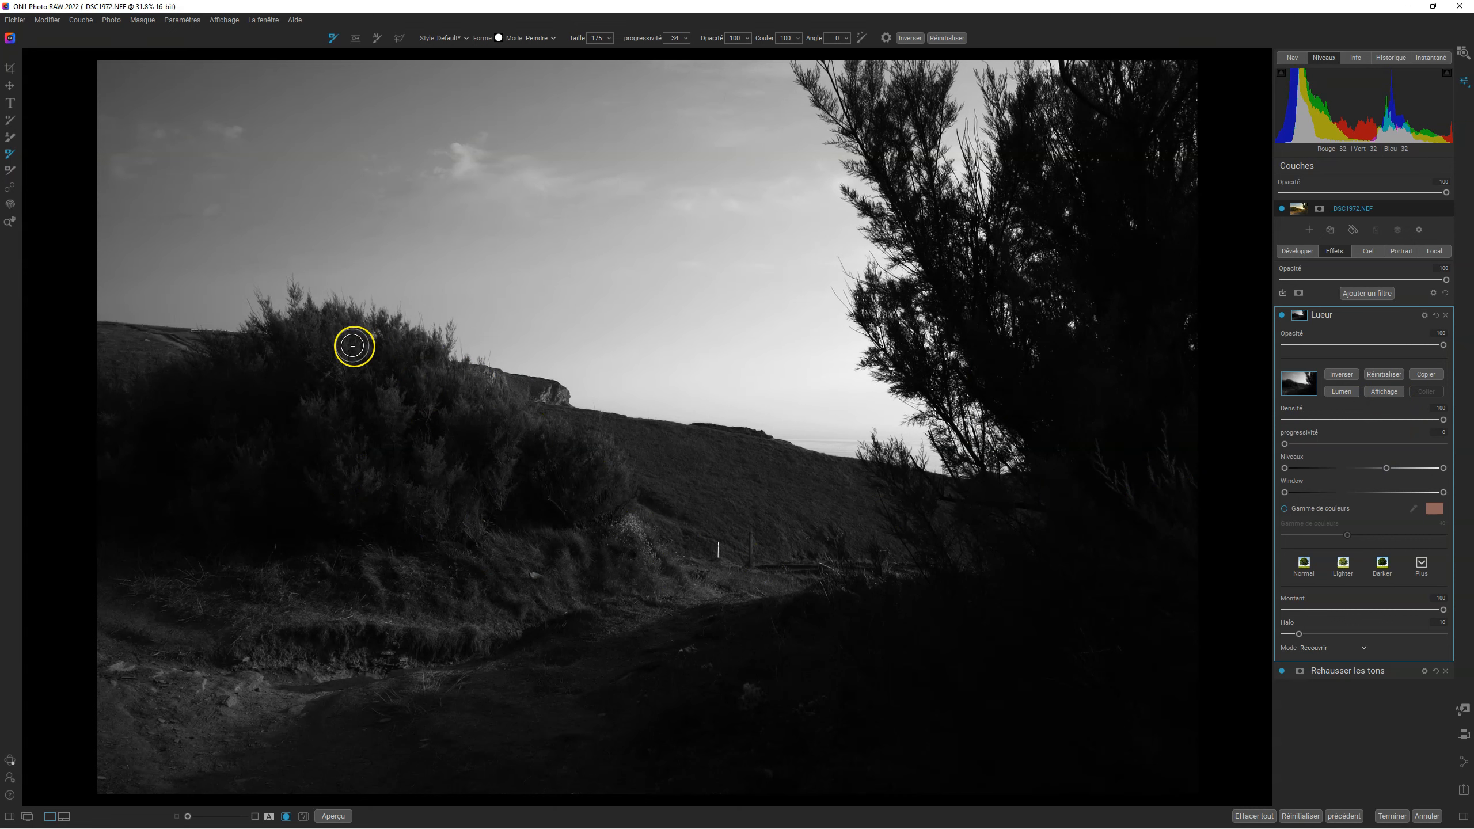
left_click(1385, 392)
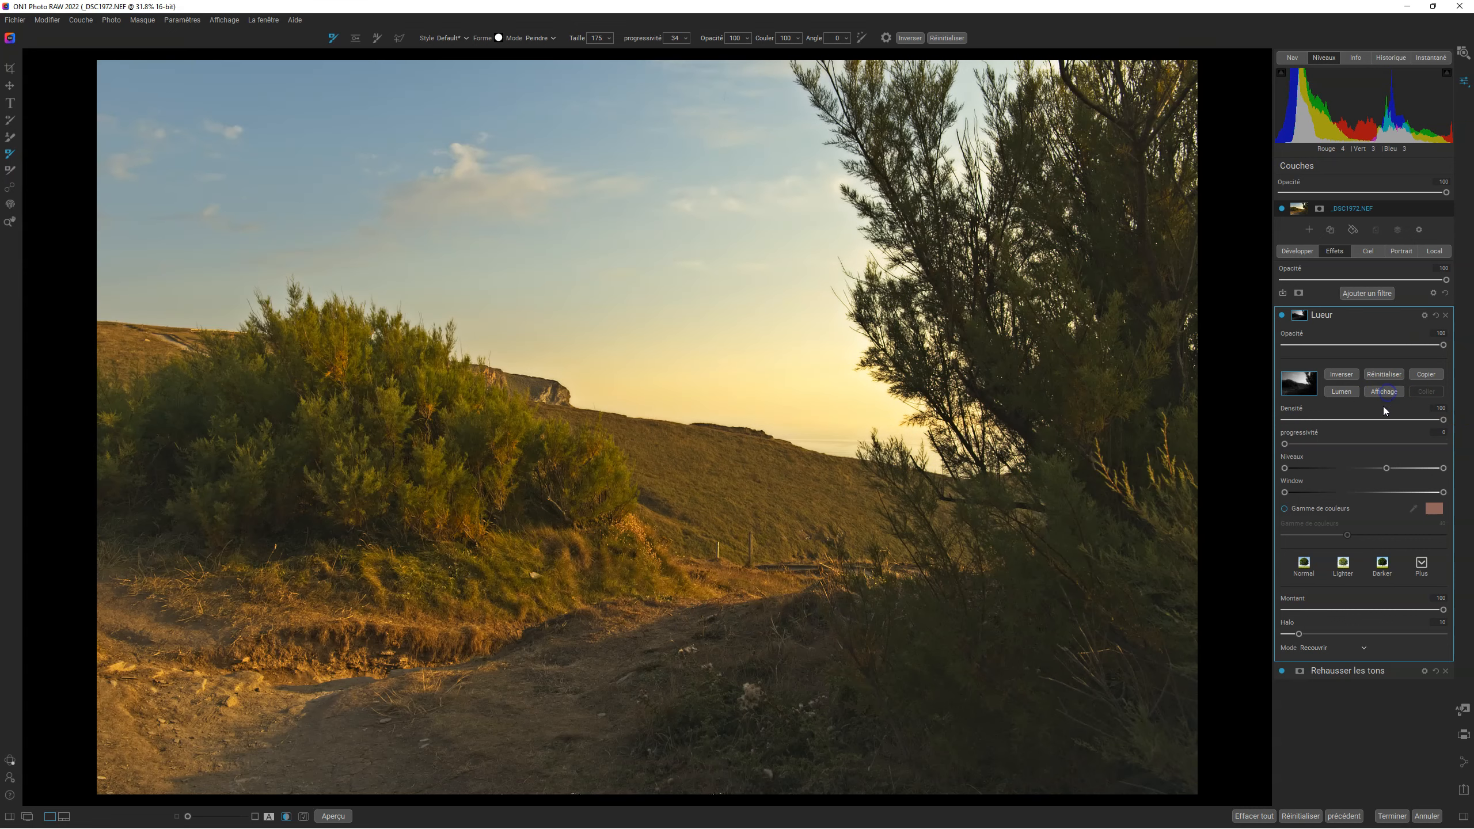
Step: Lighten the Lueur mask's midtones strongly with Niveaux, check the mask, and set its progressivité to 64
left_click_drag(1387, 468, 1325, 468)
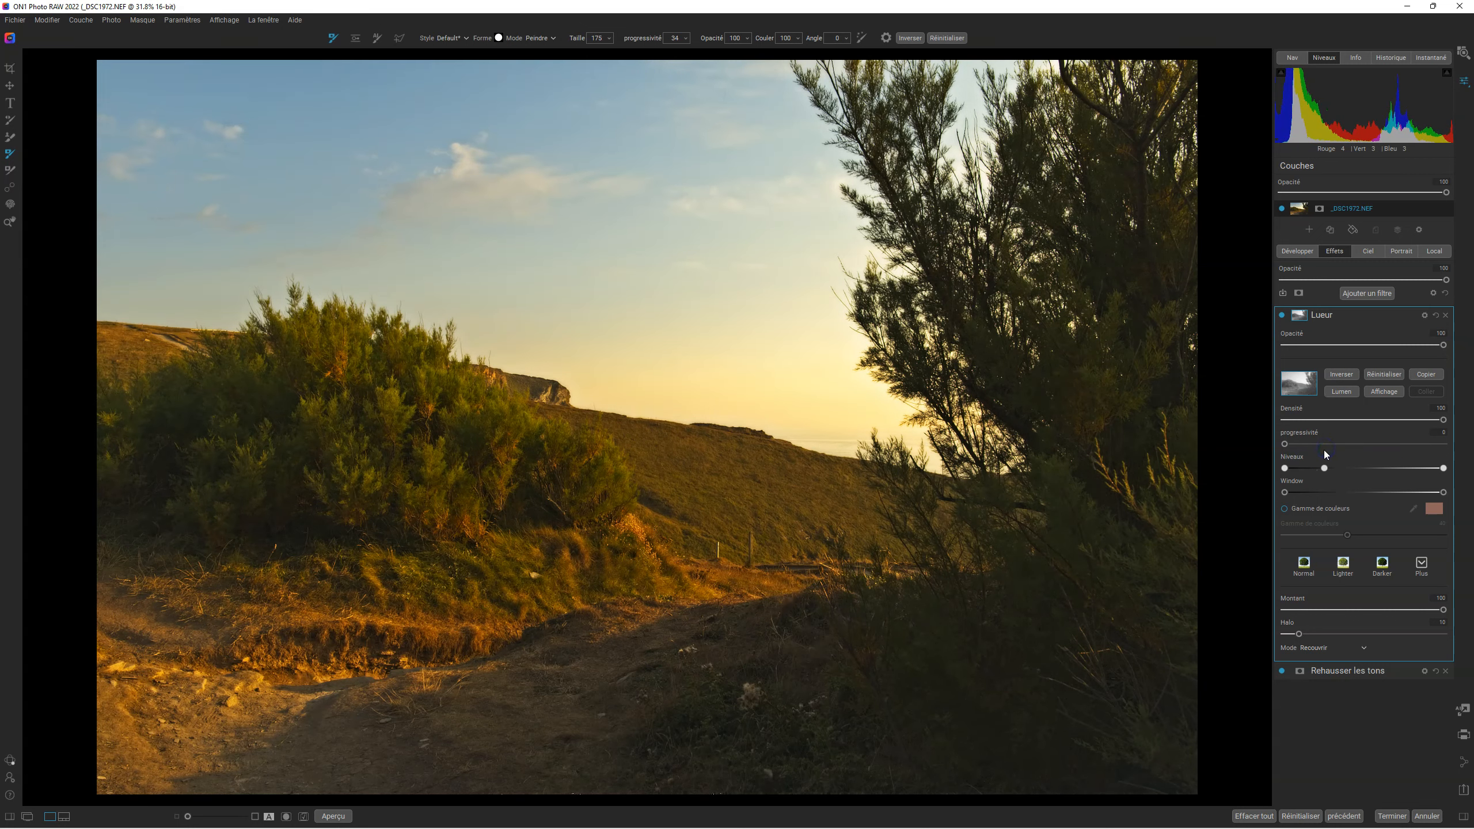
left_click(1388, 393)
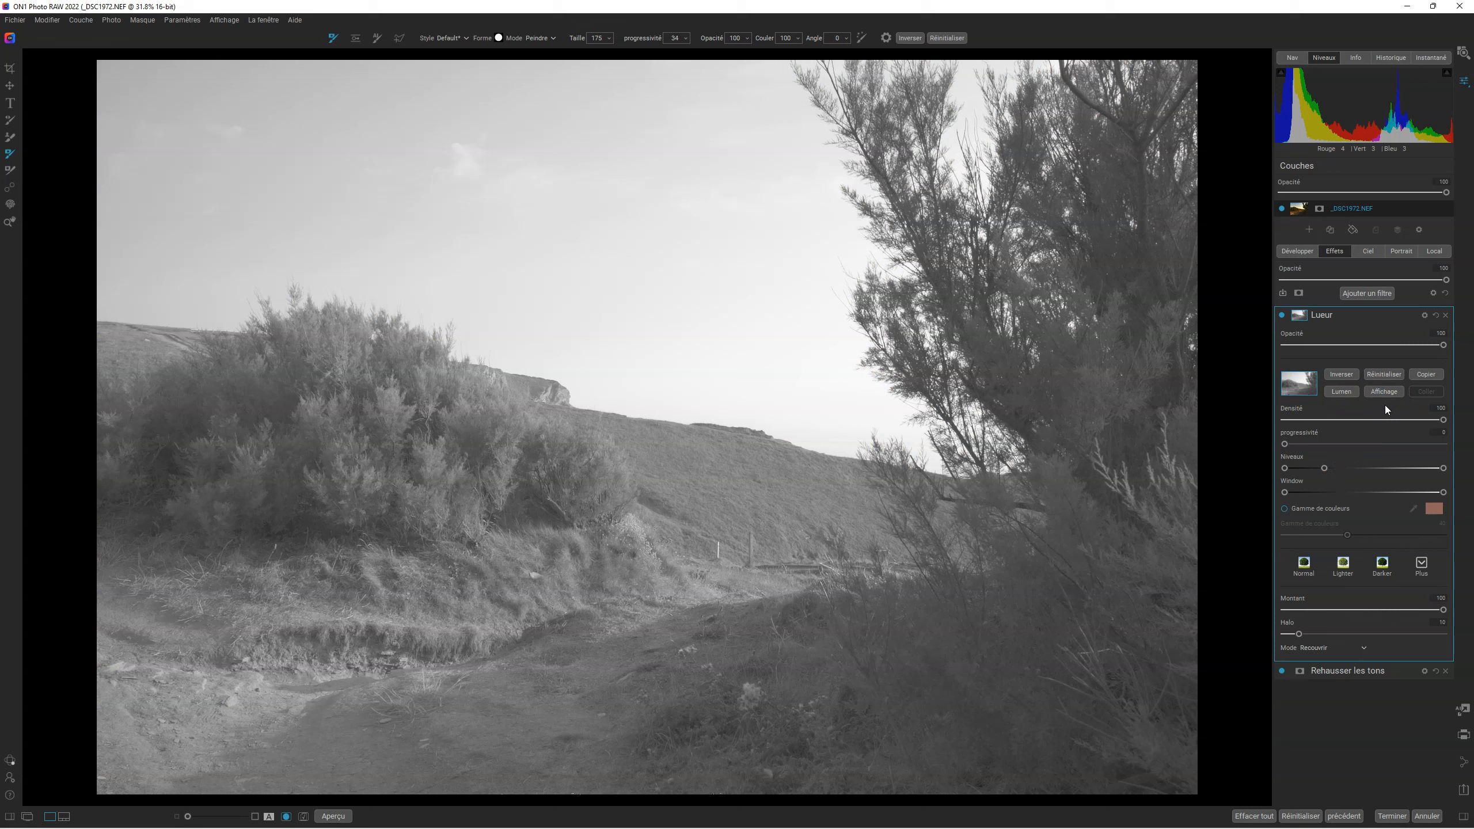
left_click_drag(1284, 444, 1211, 441)
left_click(1386, 399)
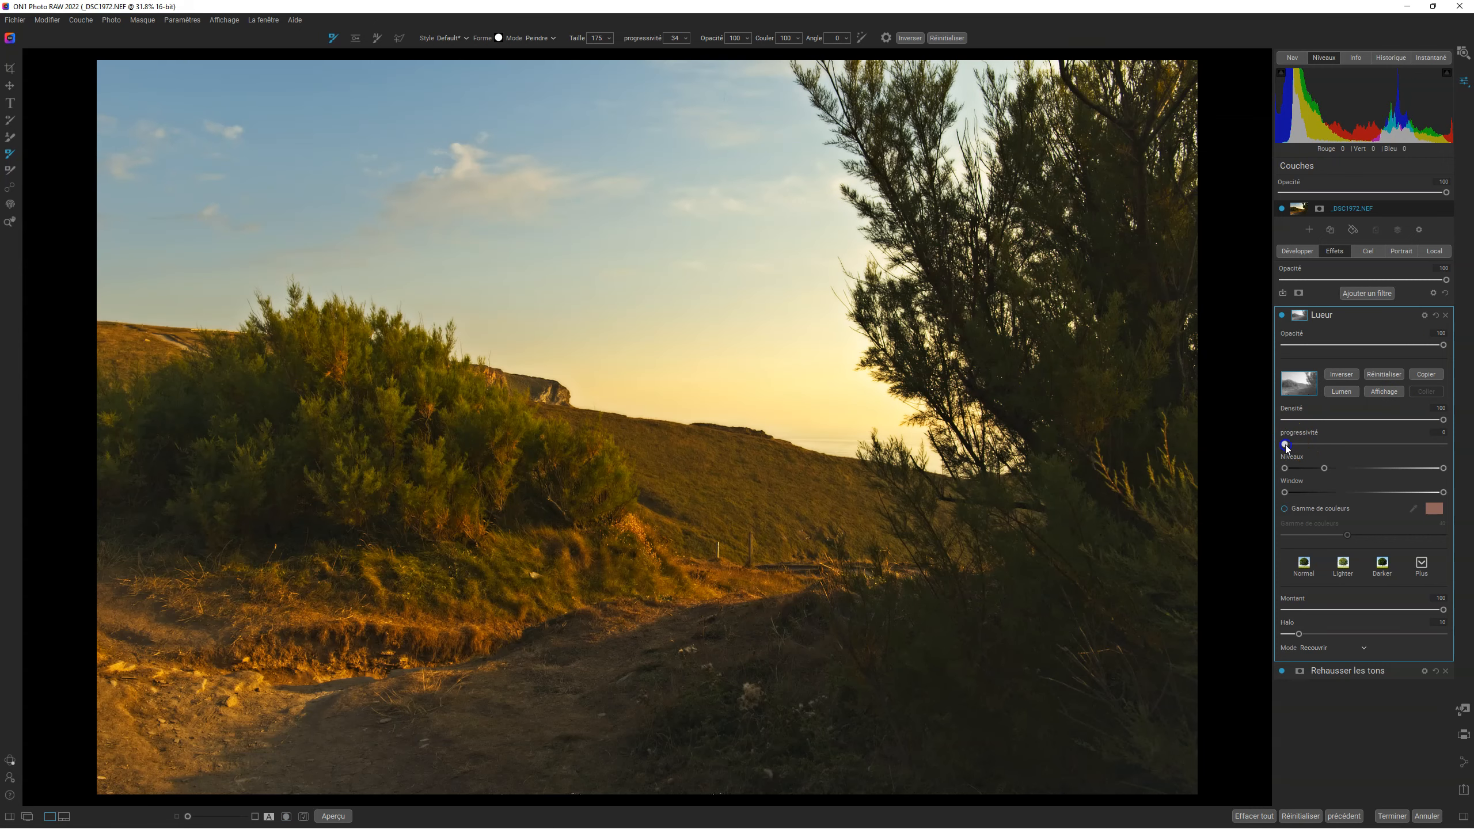
mouse_move(1393, 447)
left_mouse_down()
mouse_move(1294, 444)
mouse_move(1386, 445)
left_mouse_up()
Step: Set the Lueur filter's Opacité to 46 and compare the photo with and without the filter
left_click_drag(1443, 345, 1357, 352)
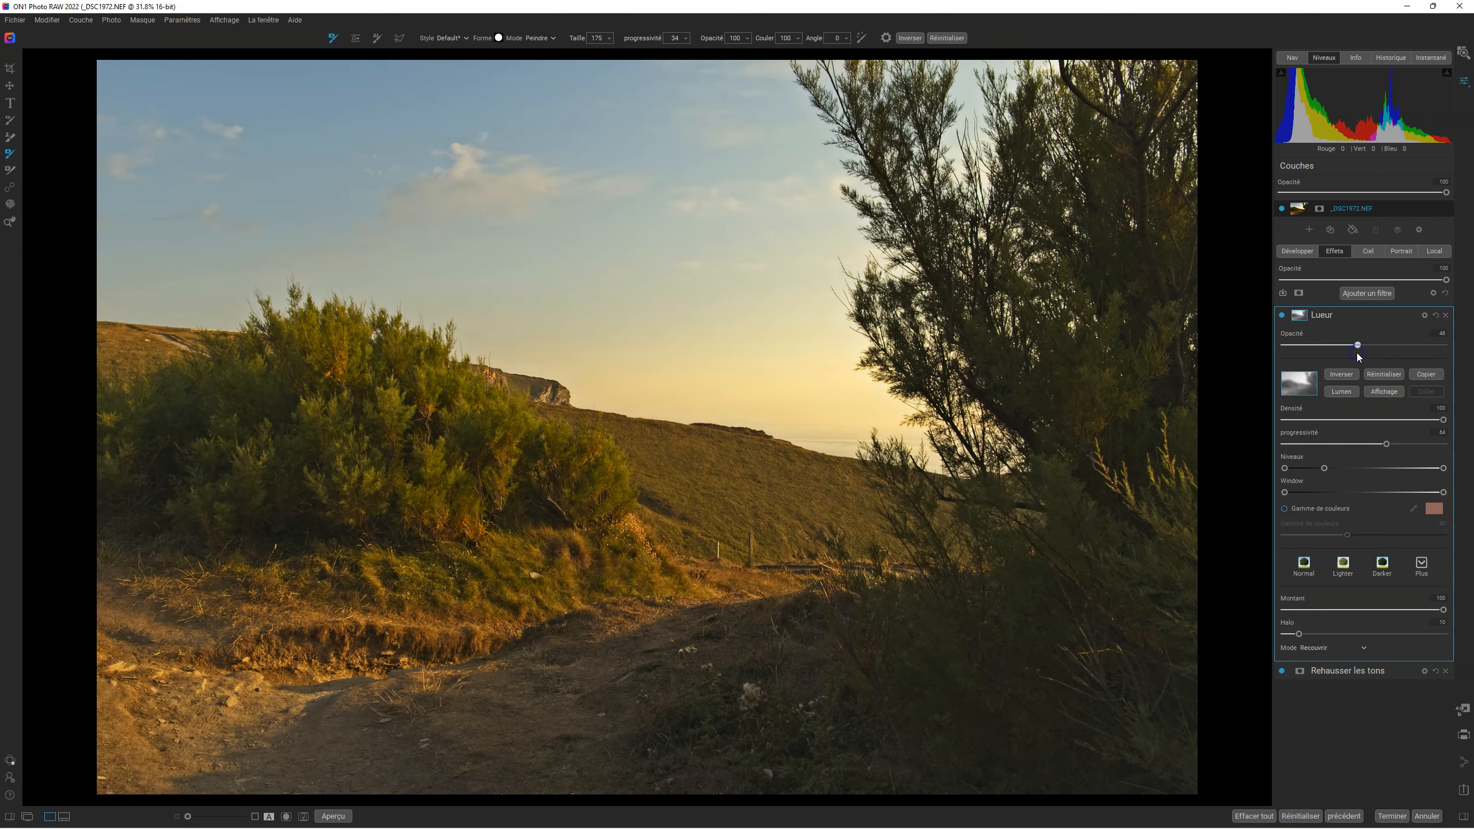
left_click(1283, 316)
left_click(1282, 316)
left_click(1283, 316)
left_click(1282, 315)
Step: Compare the edited photo with the original several times, ending on the edited version
key("ctrl+p")
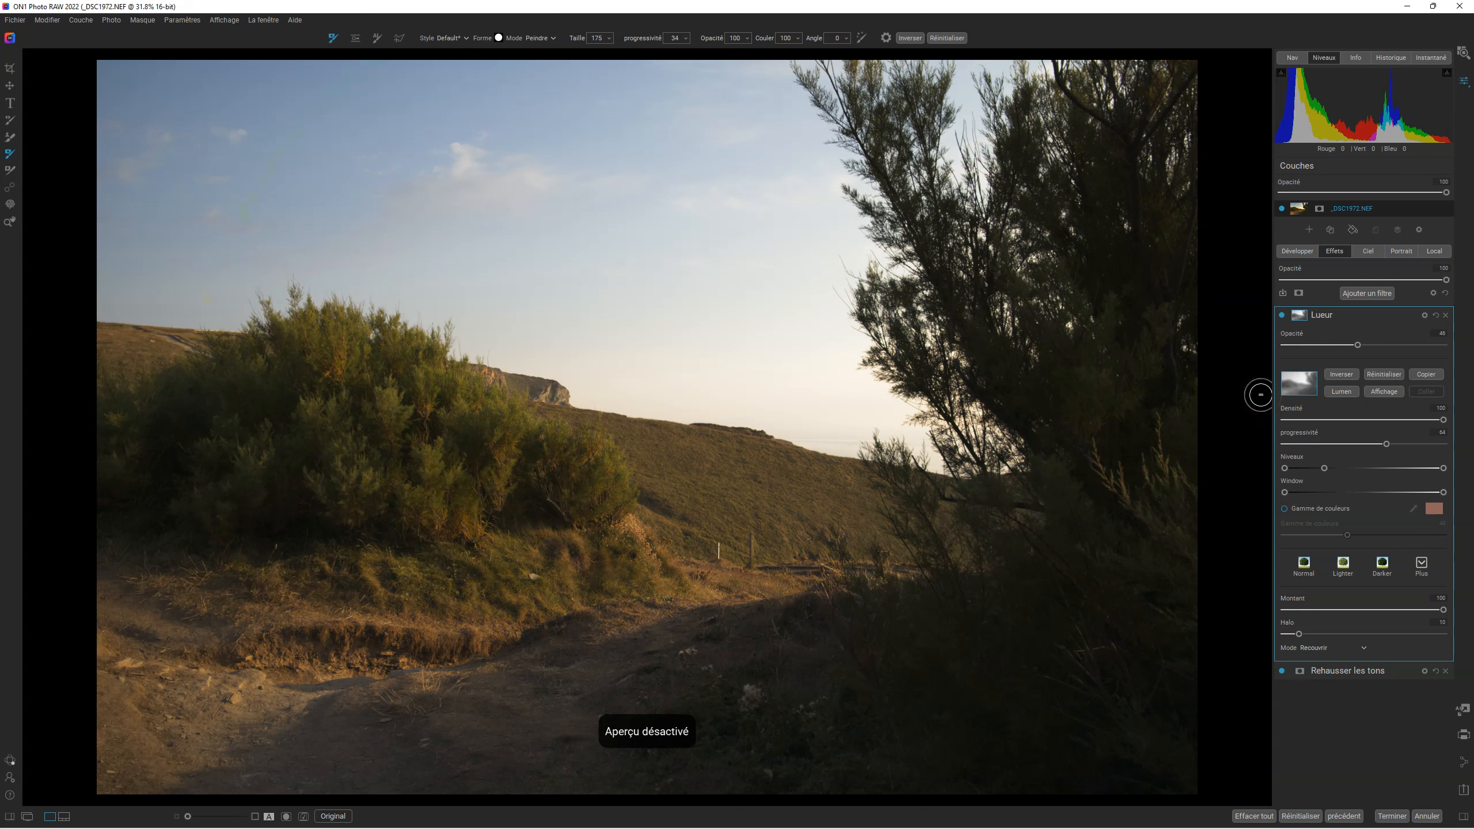
key("ctrl+p")
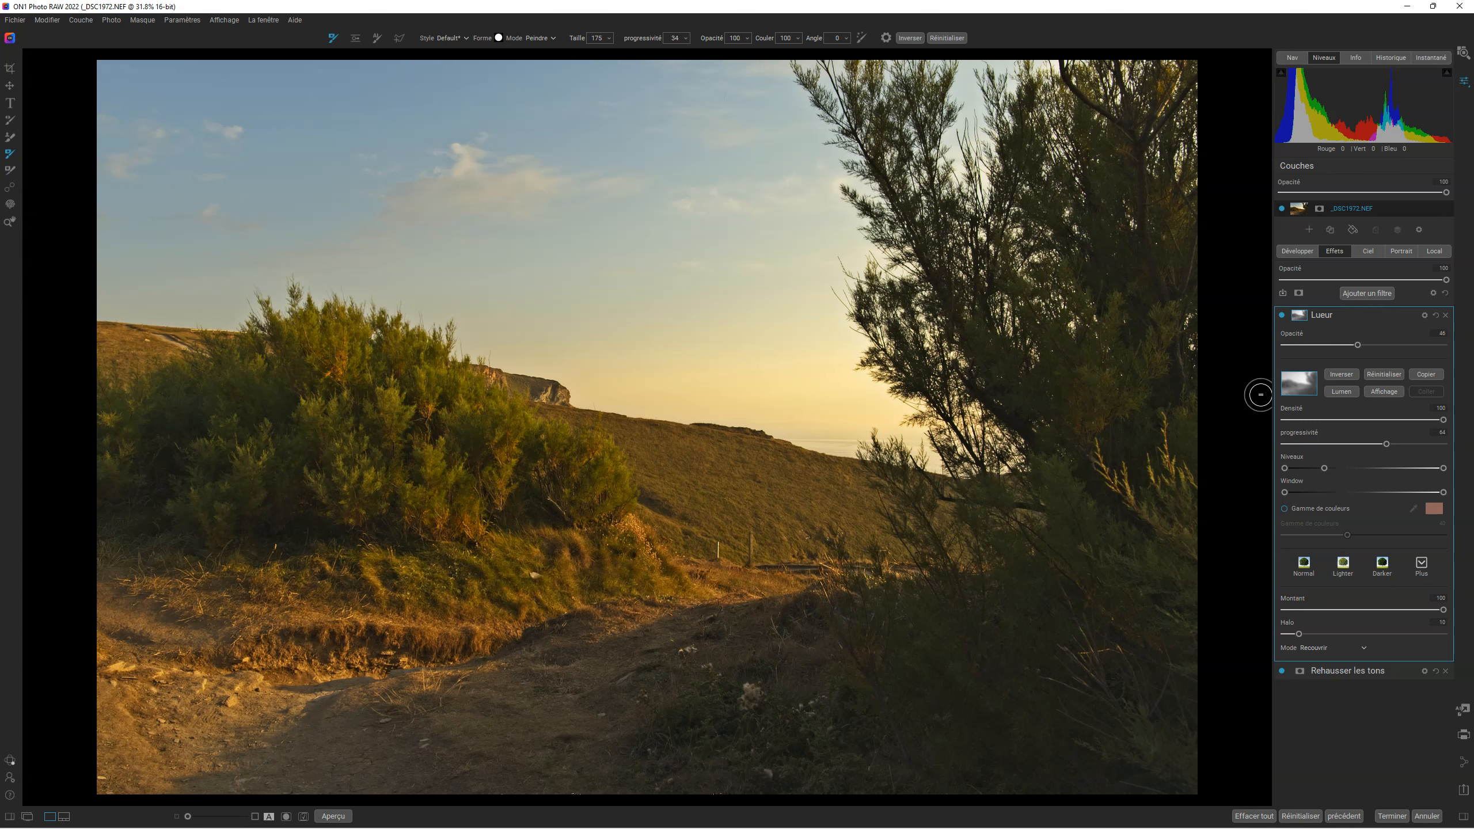
key("ctrl+p")
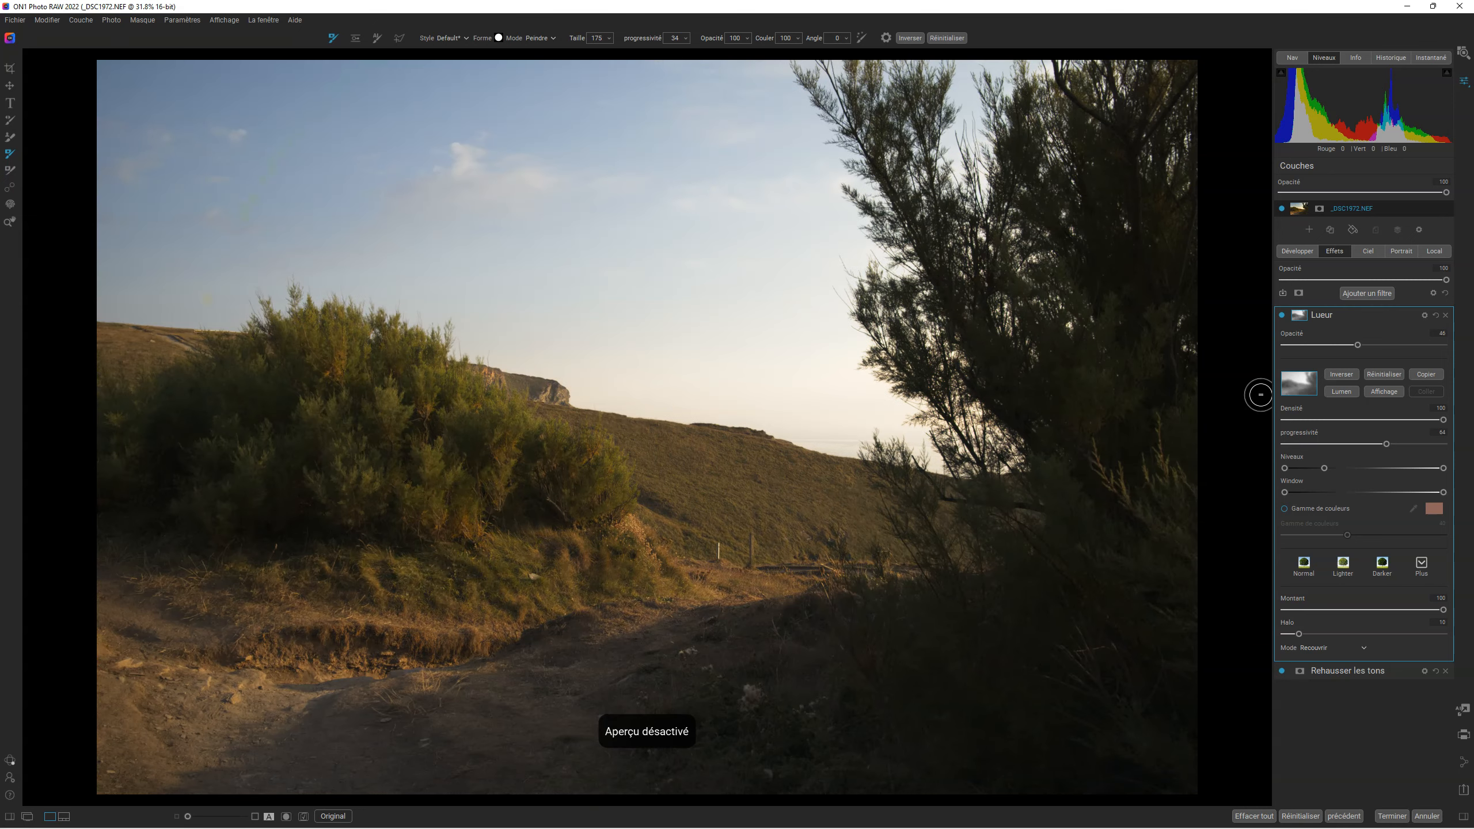
key("ctrl+p")
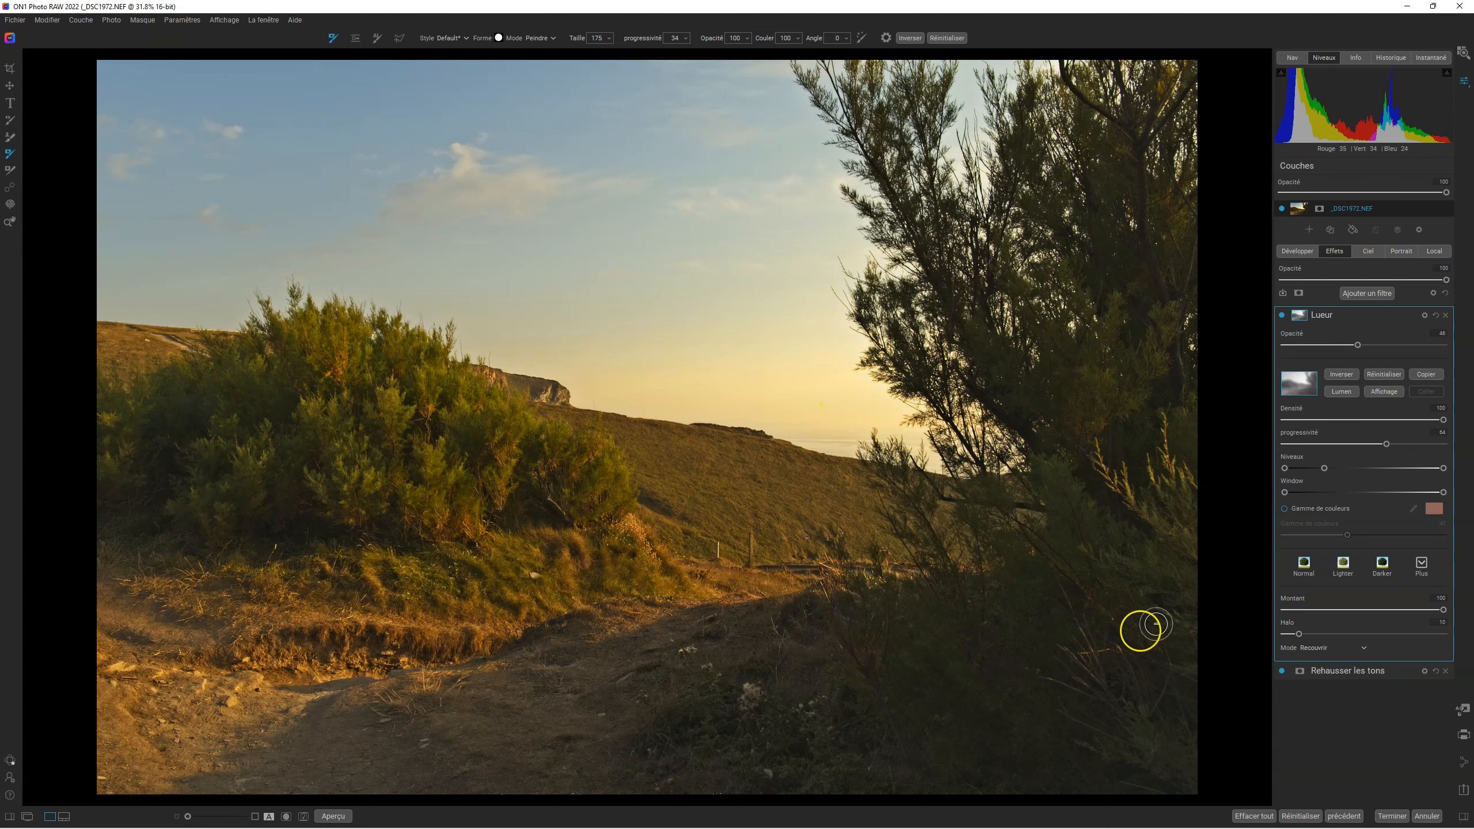
key("ctrl+p")
key("ctrl+p")
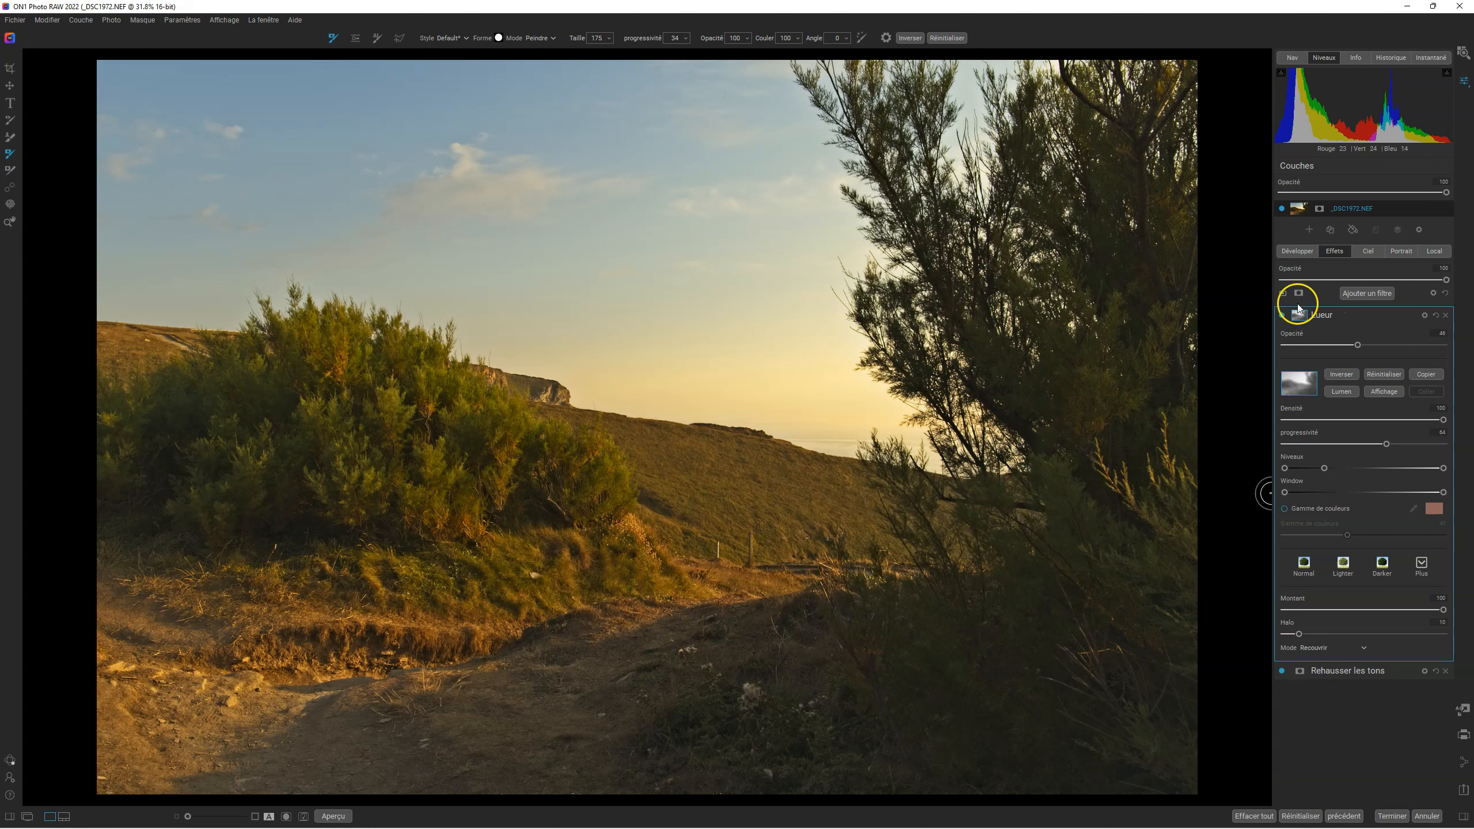
Step: Add an Ensoleillement filter, keep its Opacité at 100, set Montant to 58 and raise Chaleur and Saturation
left_click(1373, 295)
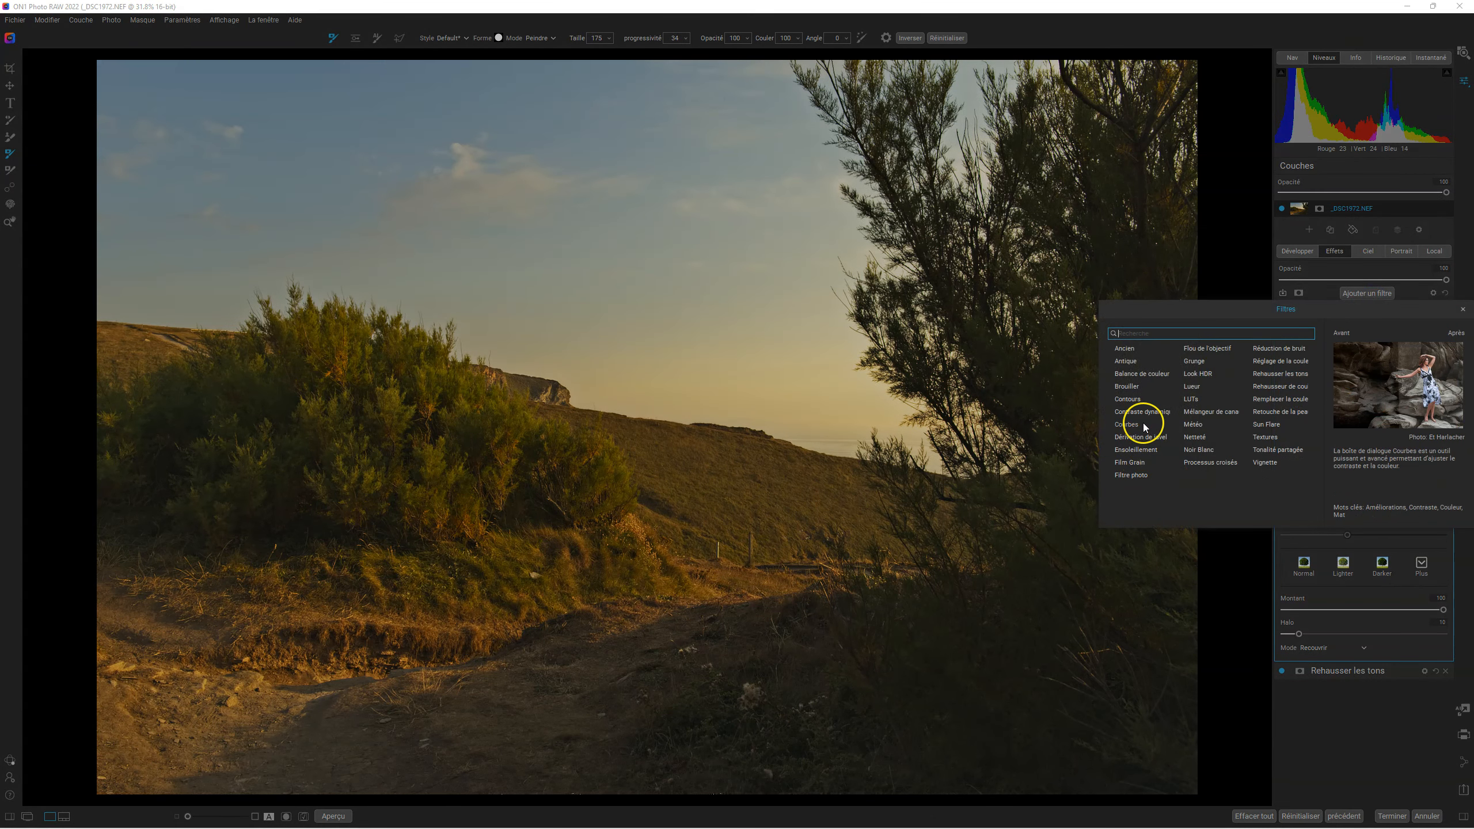
left_click(1136, 451)
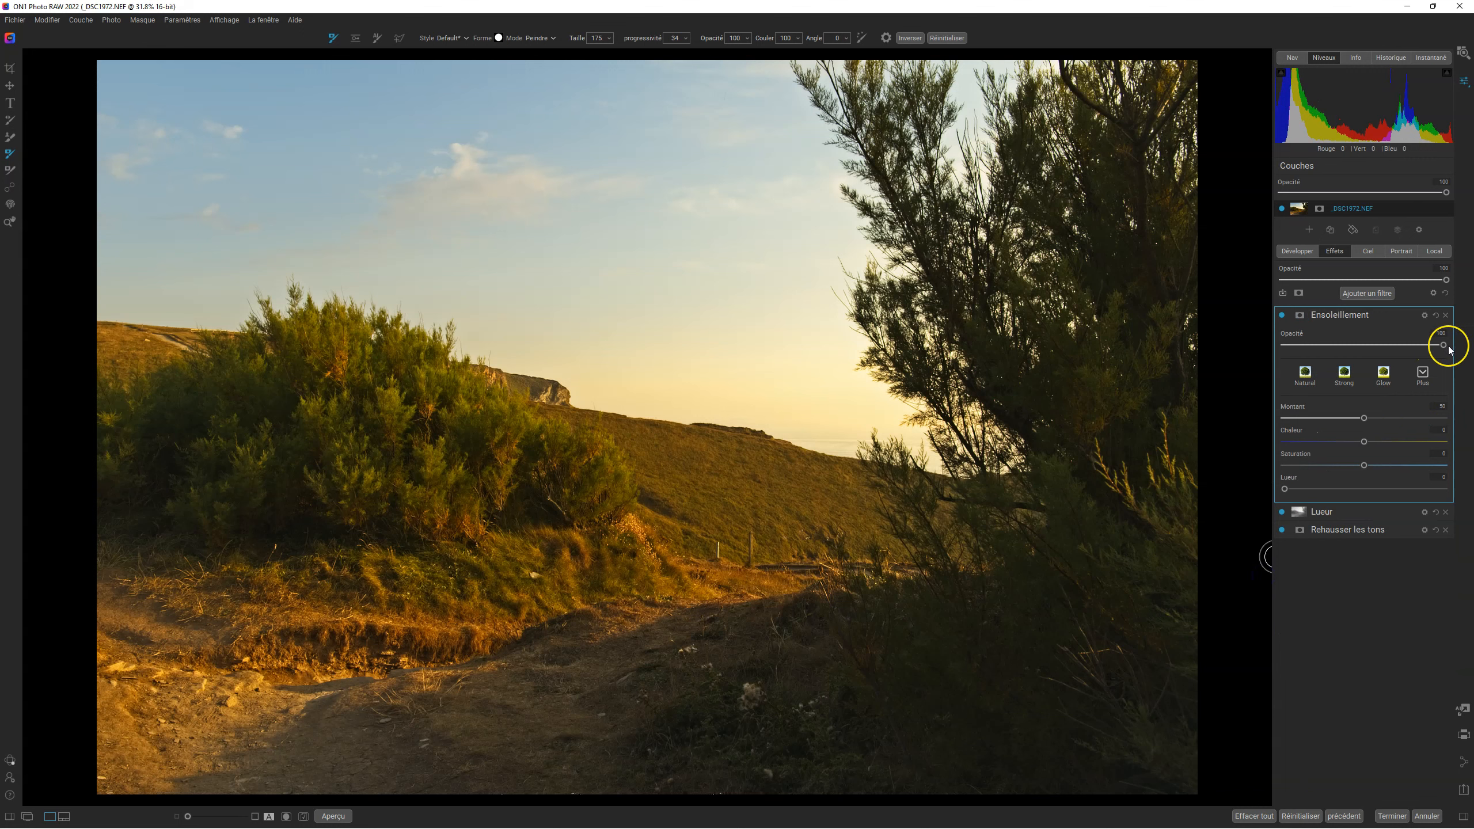
left_click_drag(1444, 345, 1473, 335)
left_click_drag(1366, 419, 1407, 463)
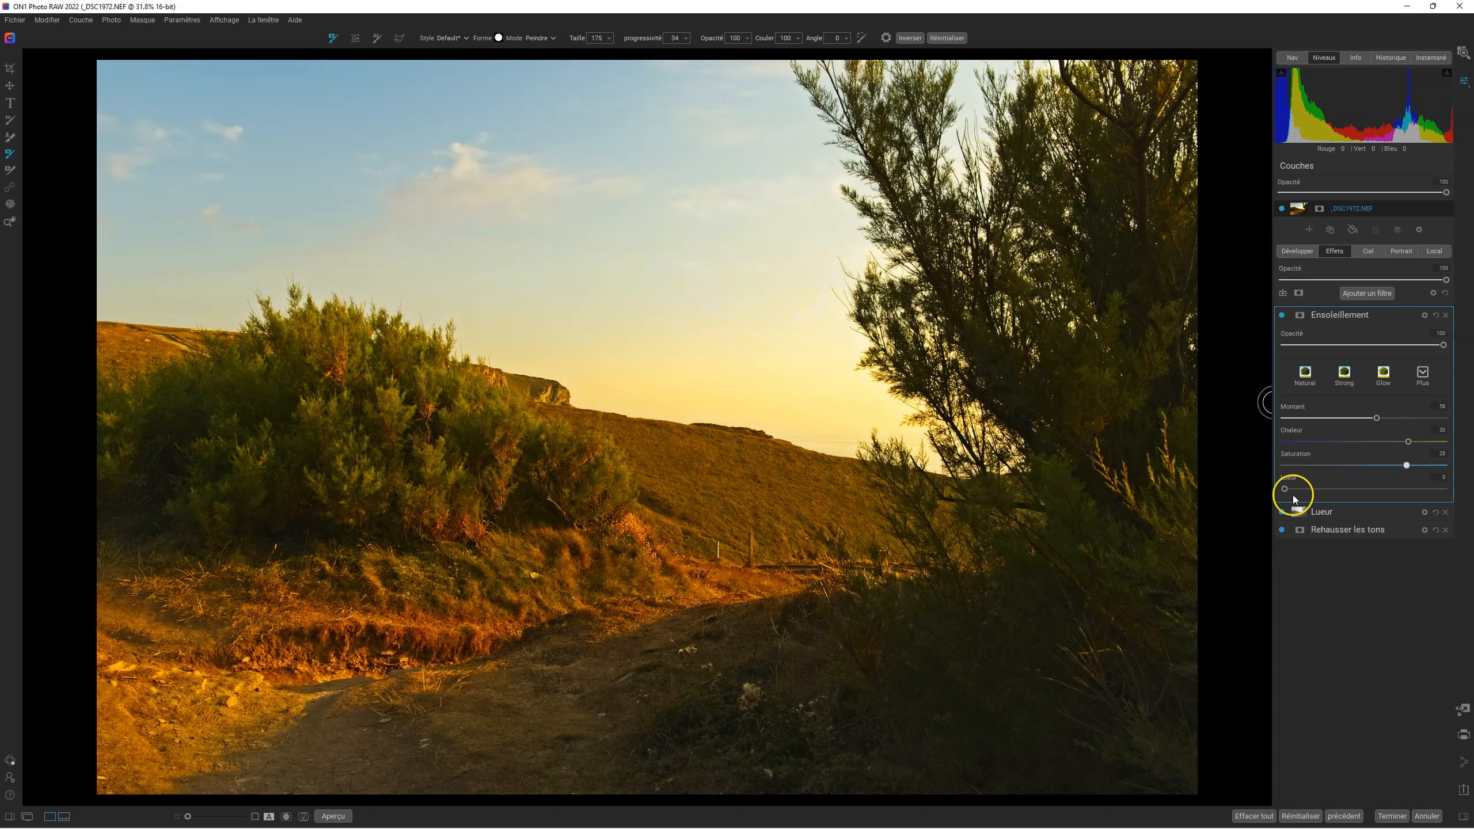
Step: Set the Ensoleillement filter's Lueur to 58, test weaker and stronger Montant values, and settle on 85
left_click_drag(1285, 489, 1378, 485)
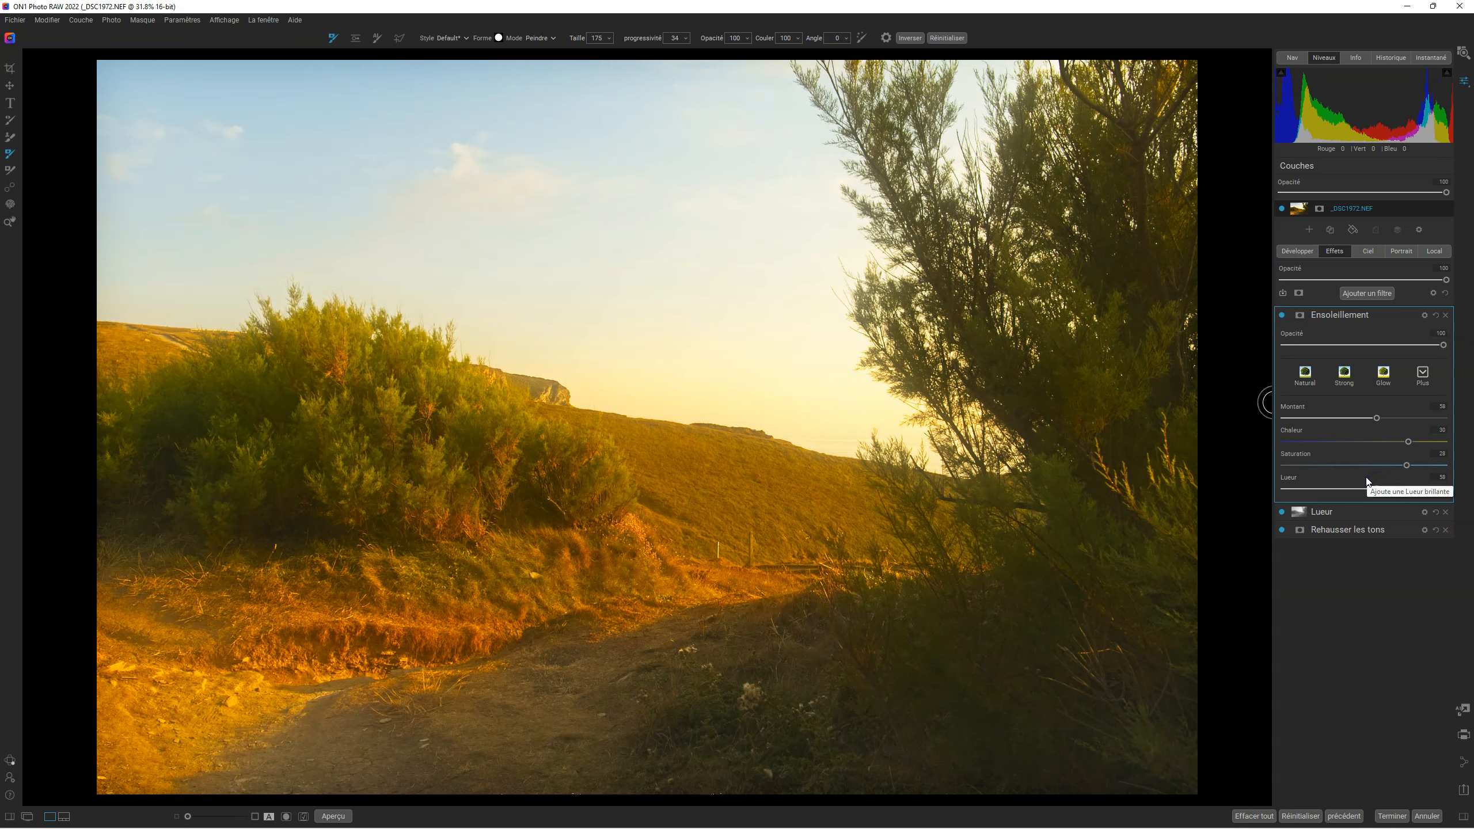
left_click(1376, 488)
left_click(1377, 419)
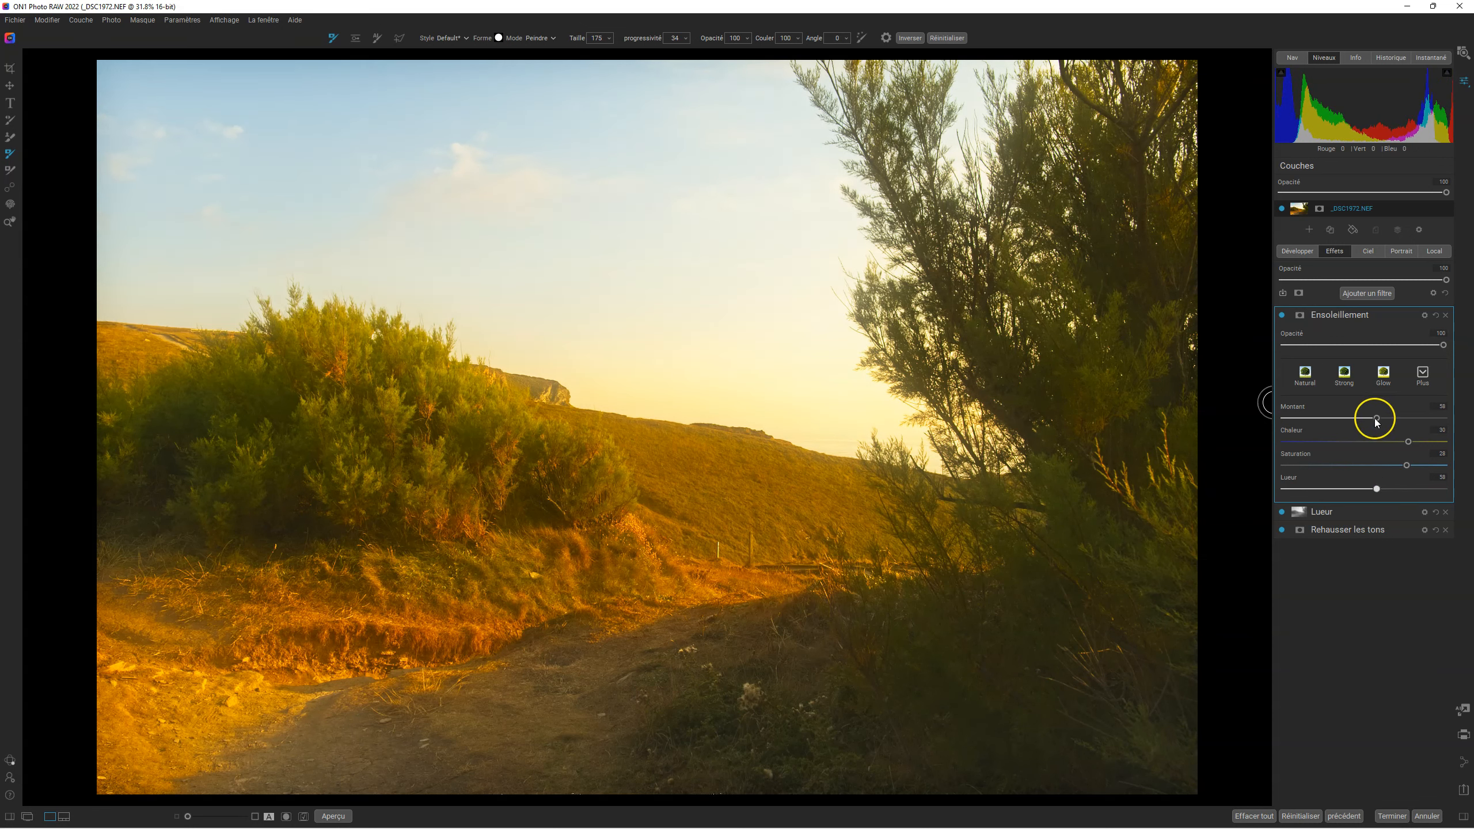
left_click_drag(1376, 419, 1243, 416)
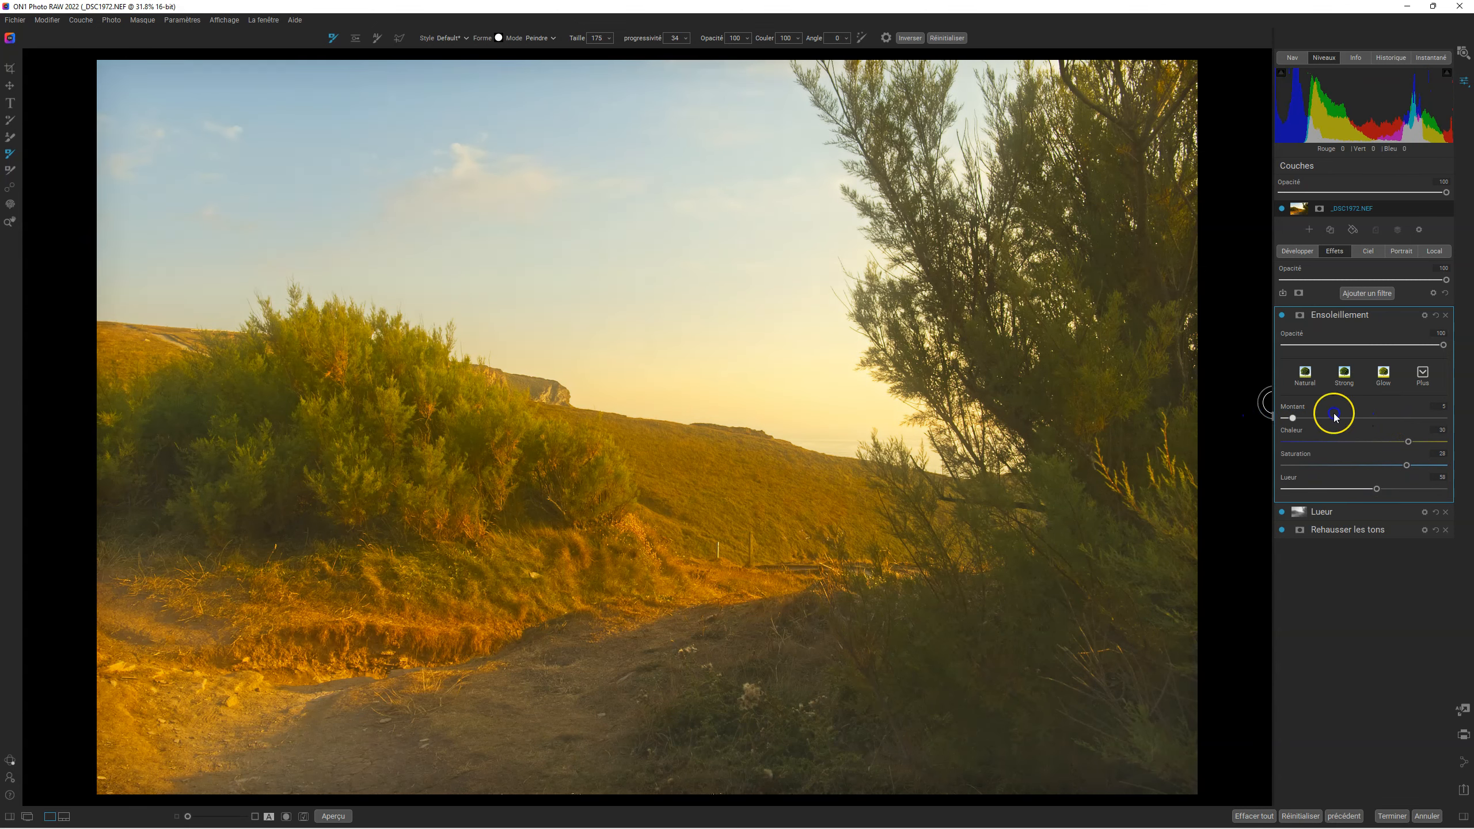
left_click(1396, 416)
left_click_drag(1399, 420, 1420, 419)
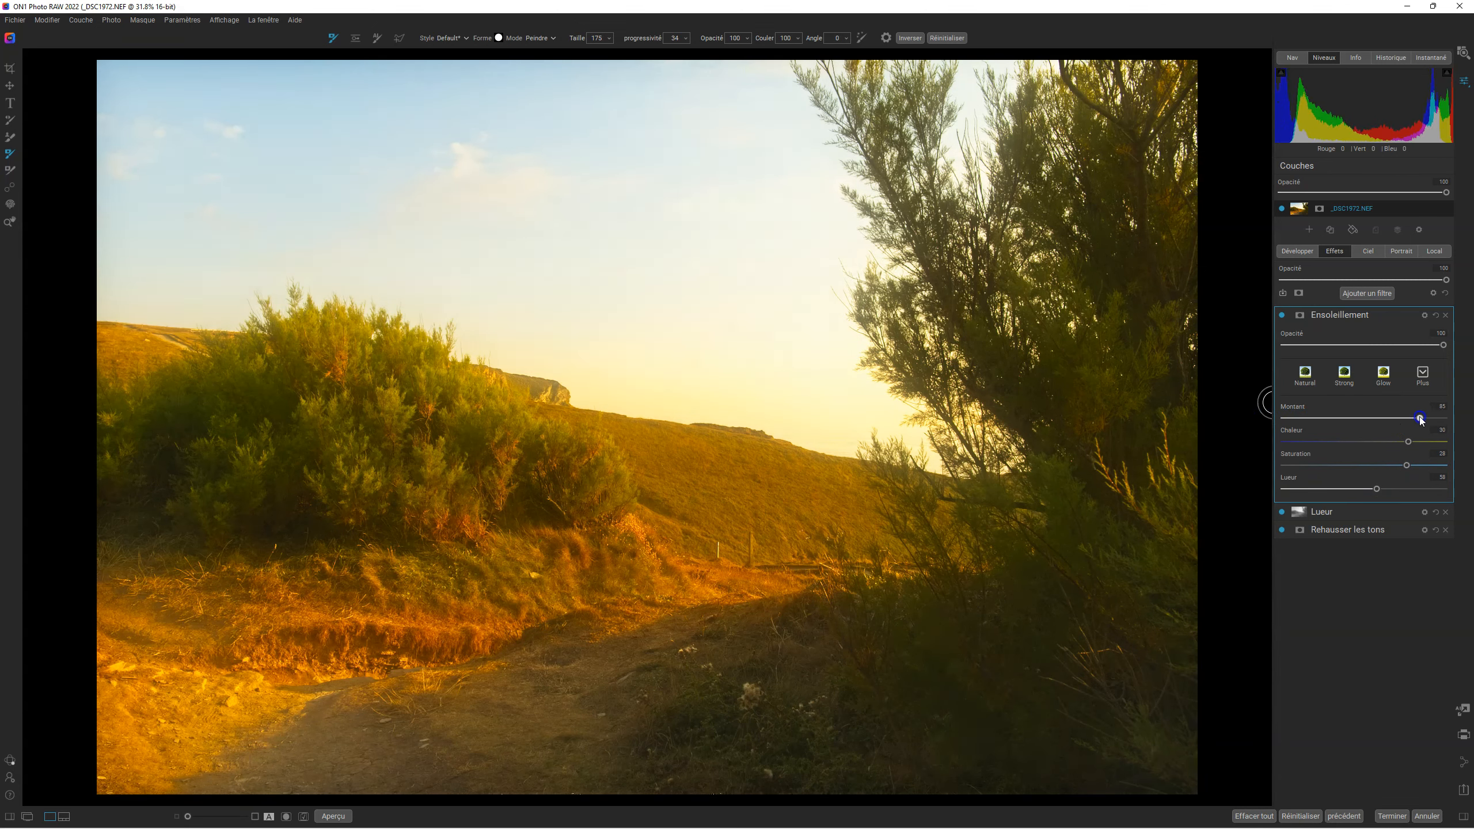
Step: Reduce Ensoleillement's Opacité to 0, check the photo with and without the Lueur filter, and return Opacité to 100
left_click_drag(1439, 344, 1210, 310)
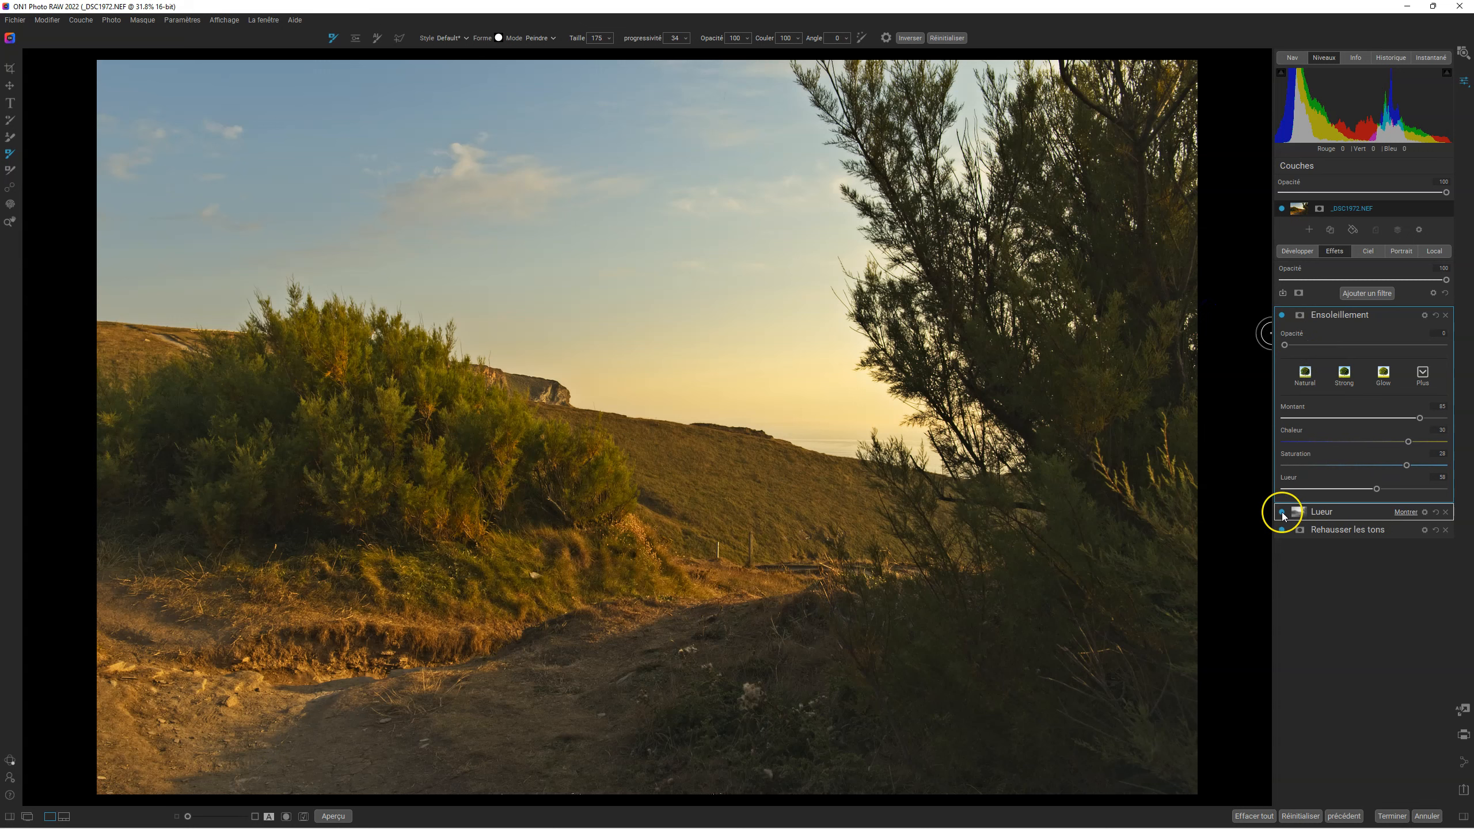
left_click(1282, 512)
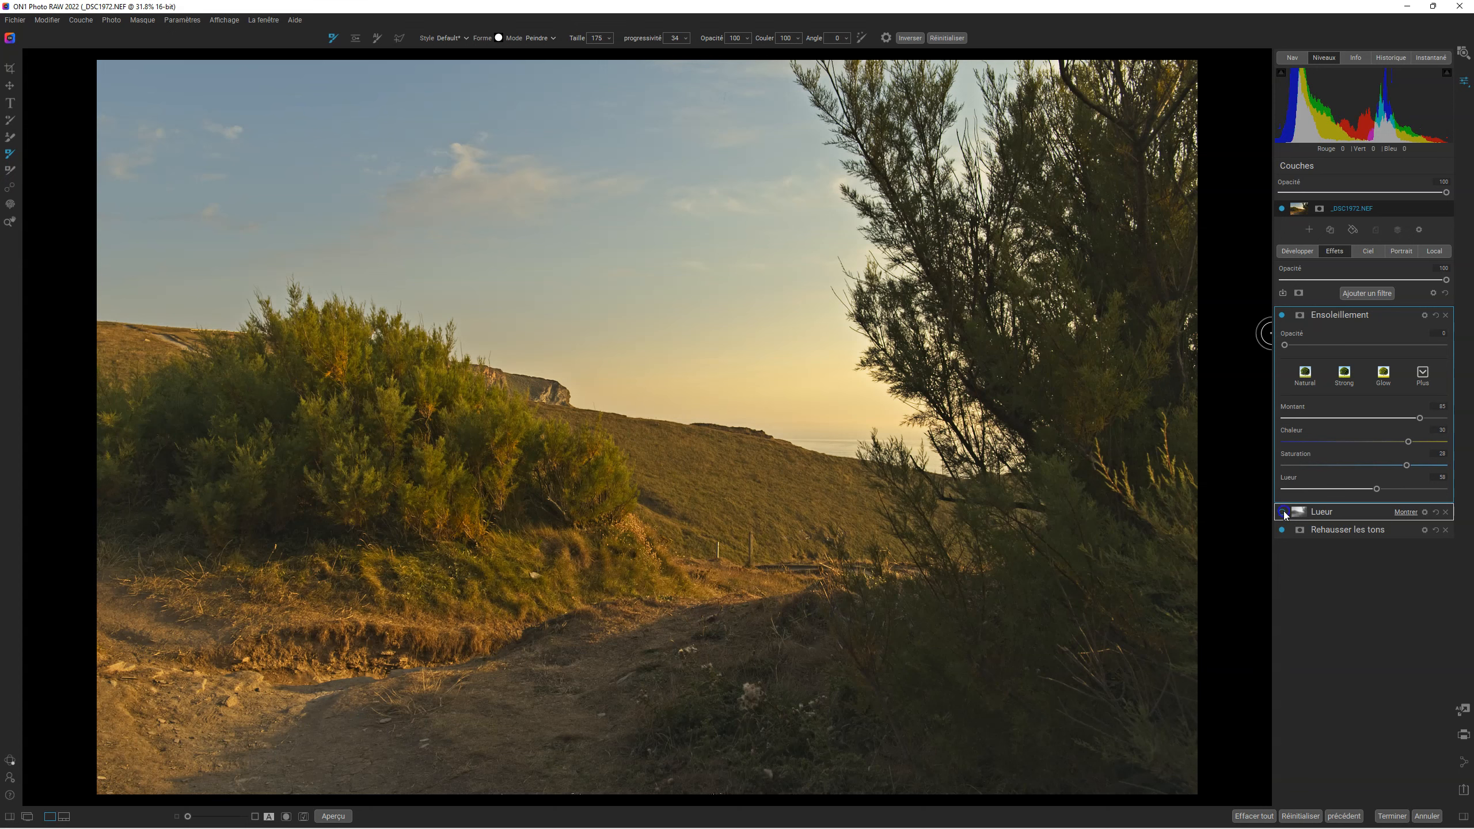
left_click(1283, 512)
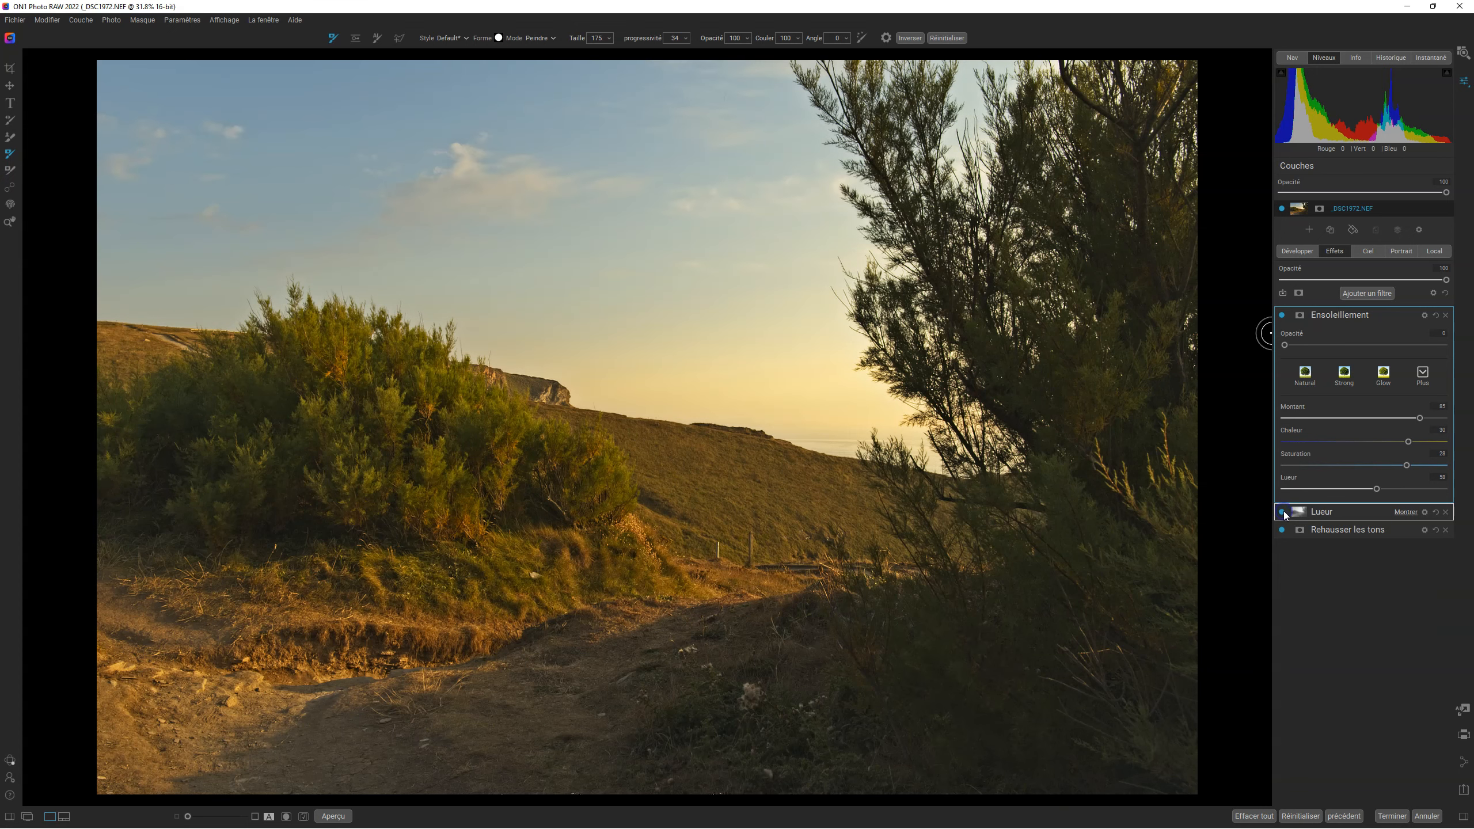
left_click_drag(1286, 346, 1443, 347)
left_click(1305, 345)
left_click_drag(1348, 340, 1468, 340)
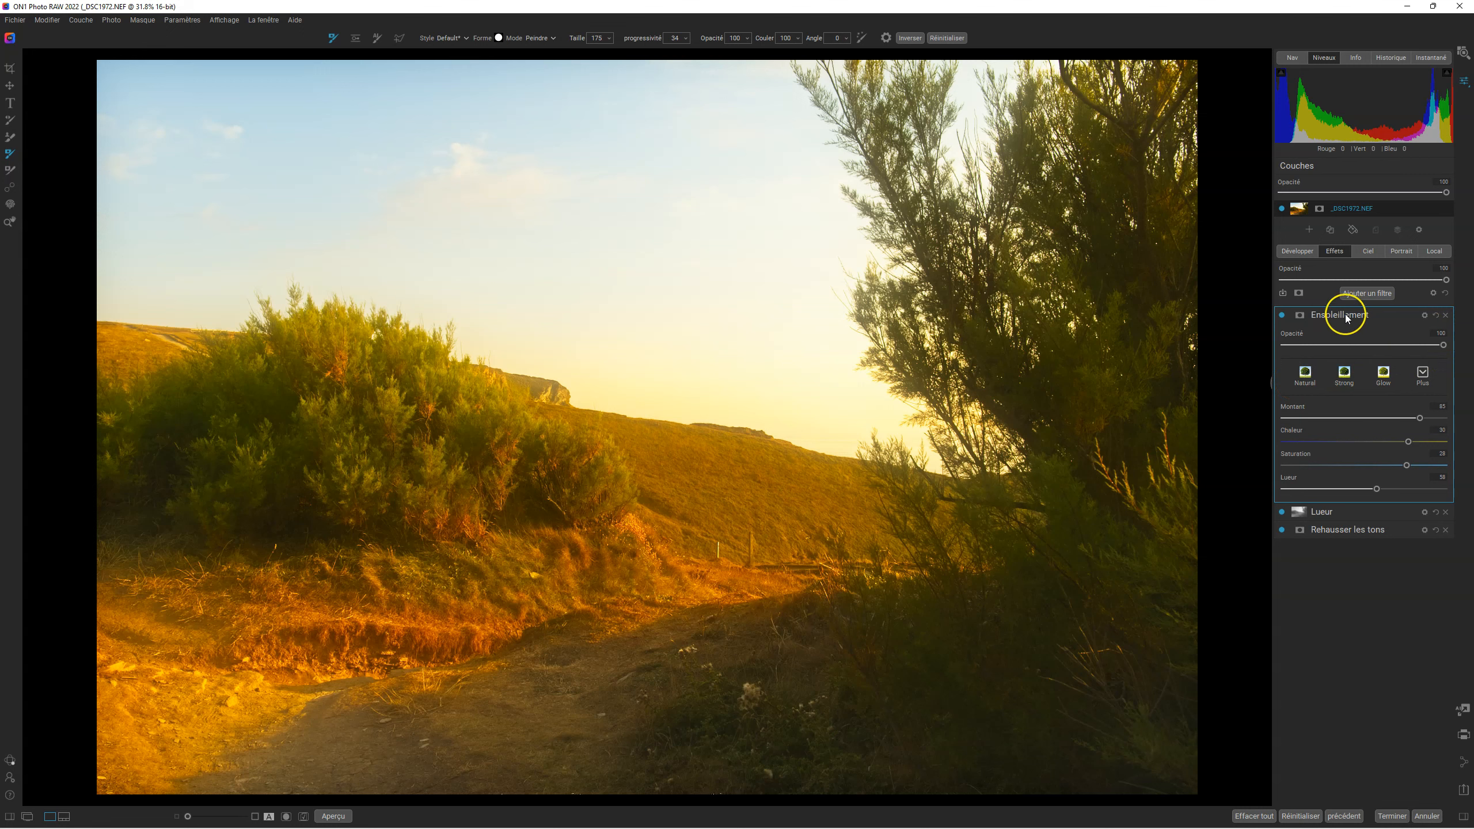
Step: Preview blend modes for the Ensoleillement filter in its fusion options and choose Couleur plus claire
left_click(1425, 317)
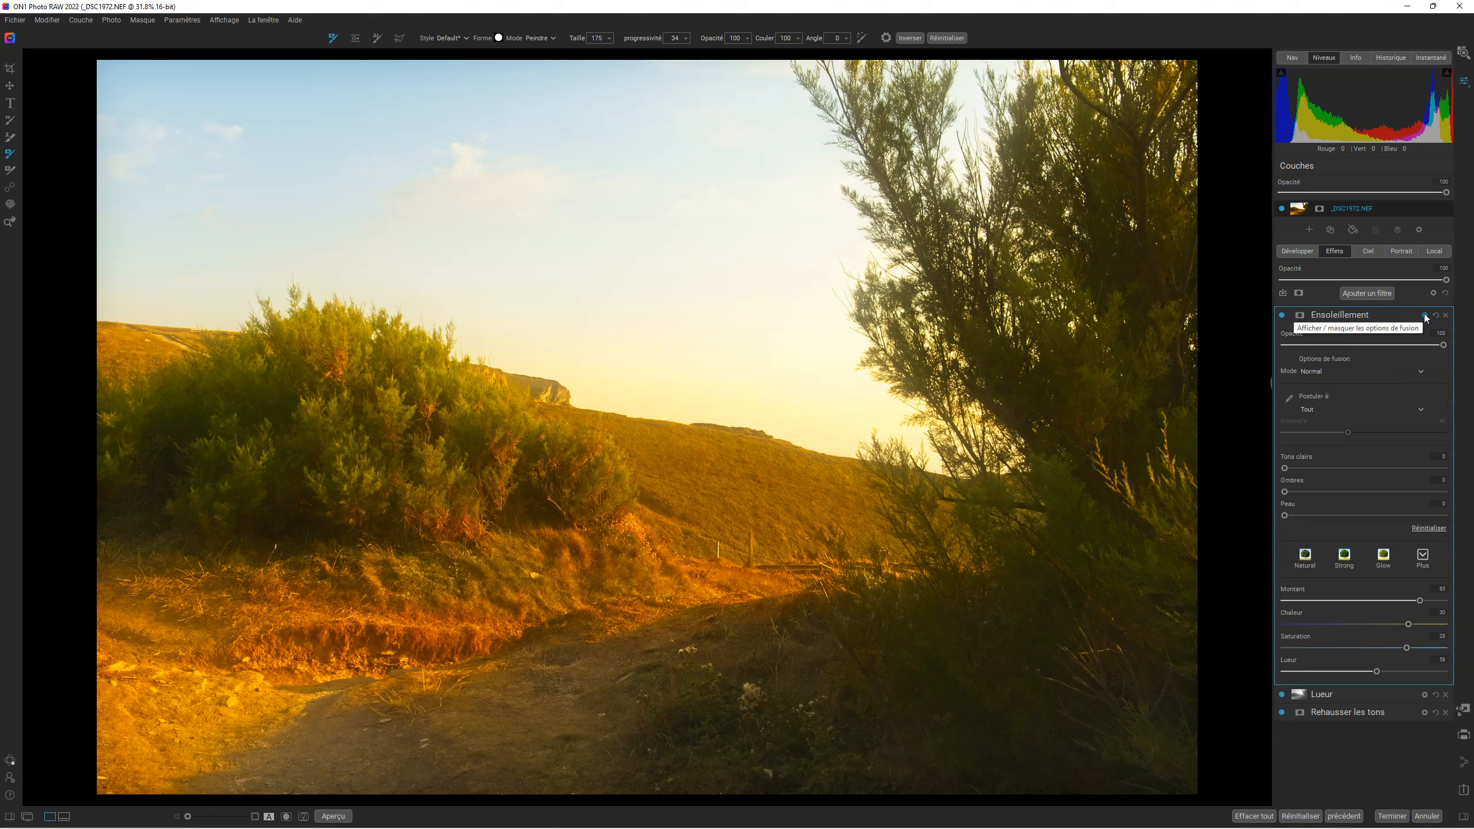
left_click(1420, 372)
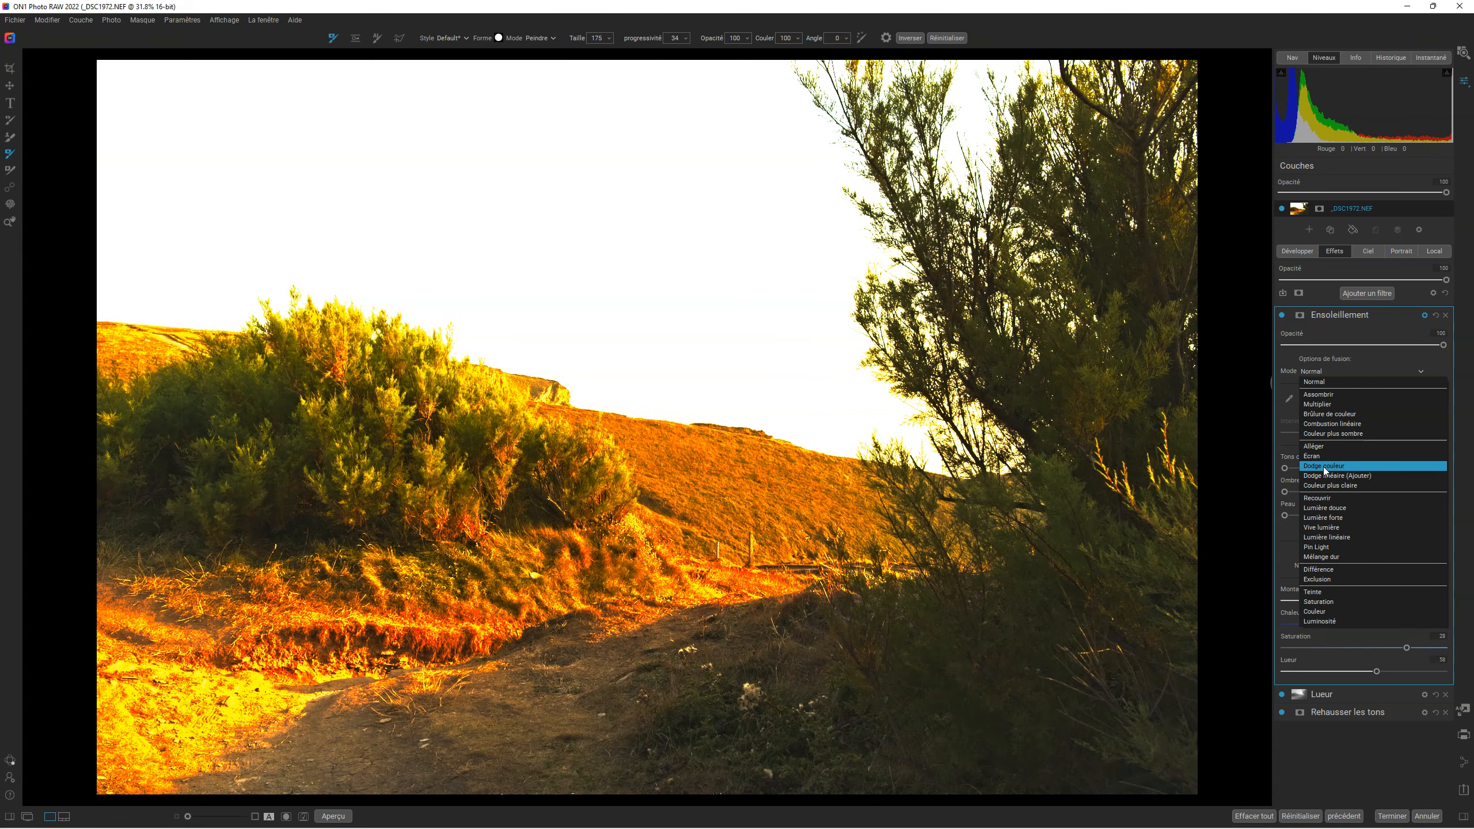
left_click(1359, 466)
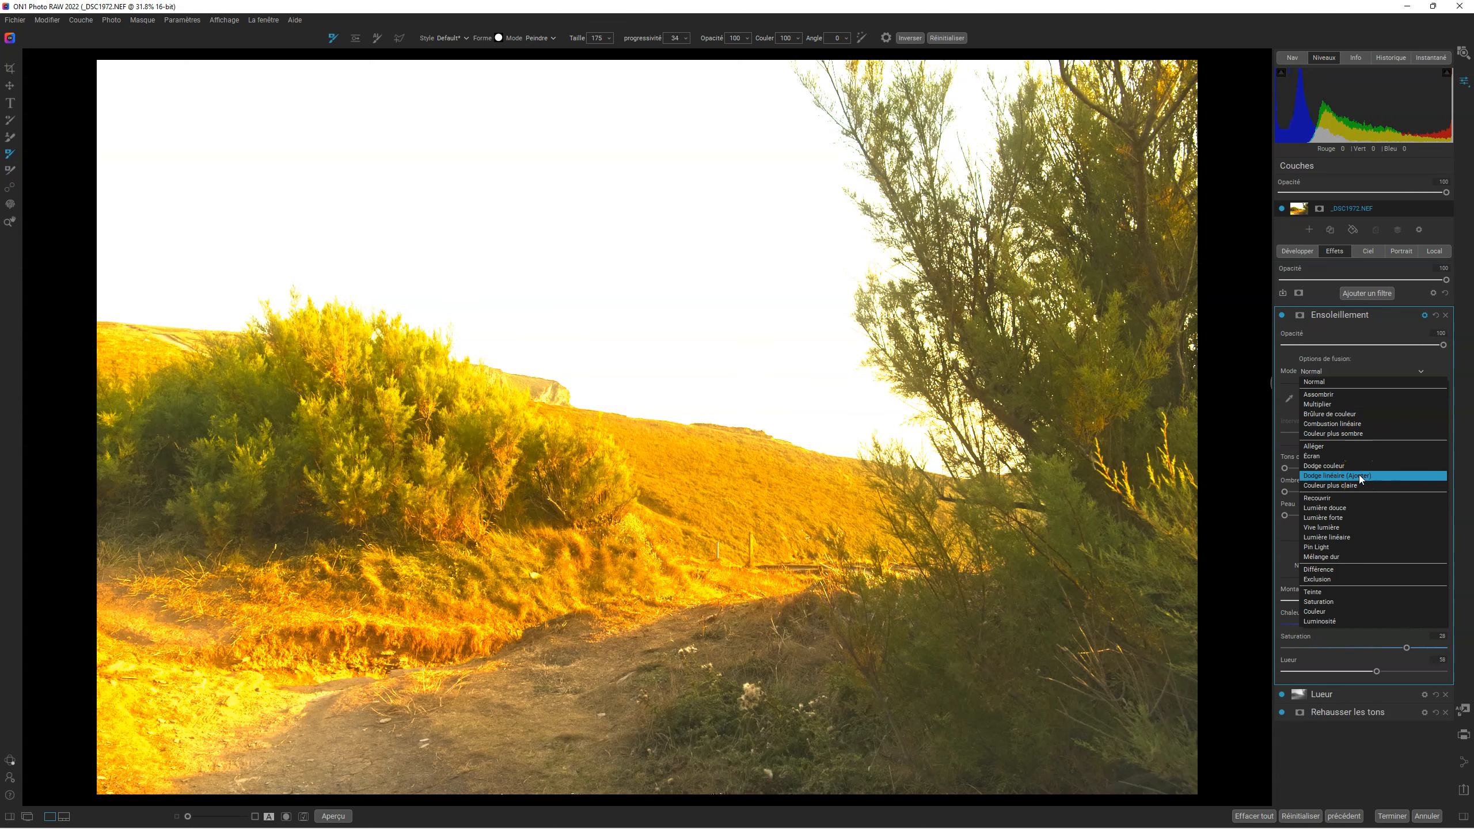
left_click(1363, 470)
left_click(1368, 486)
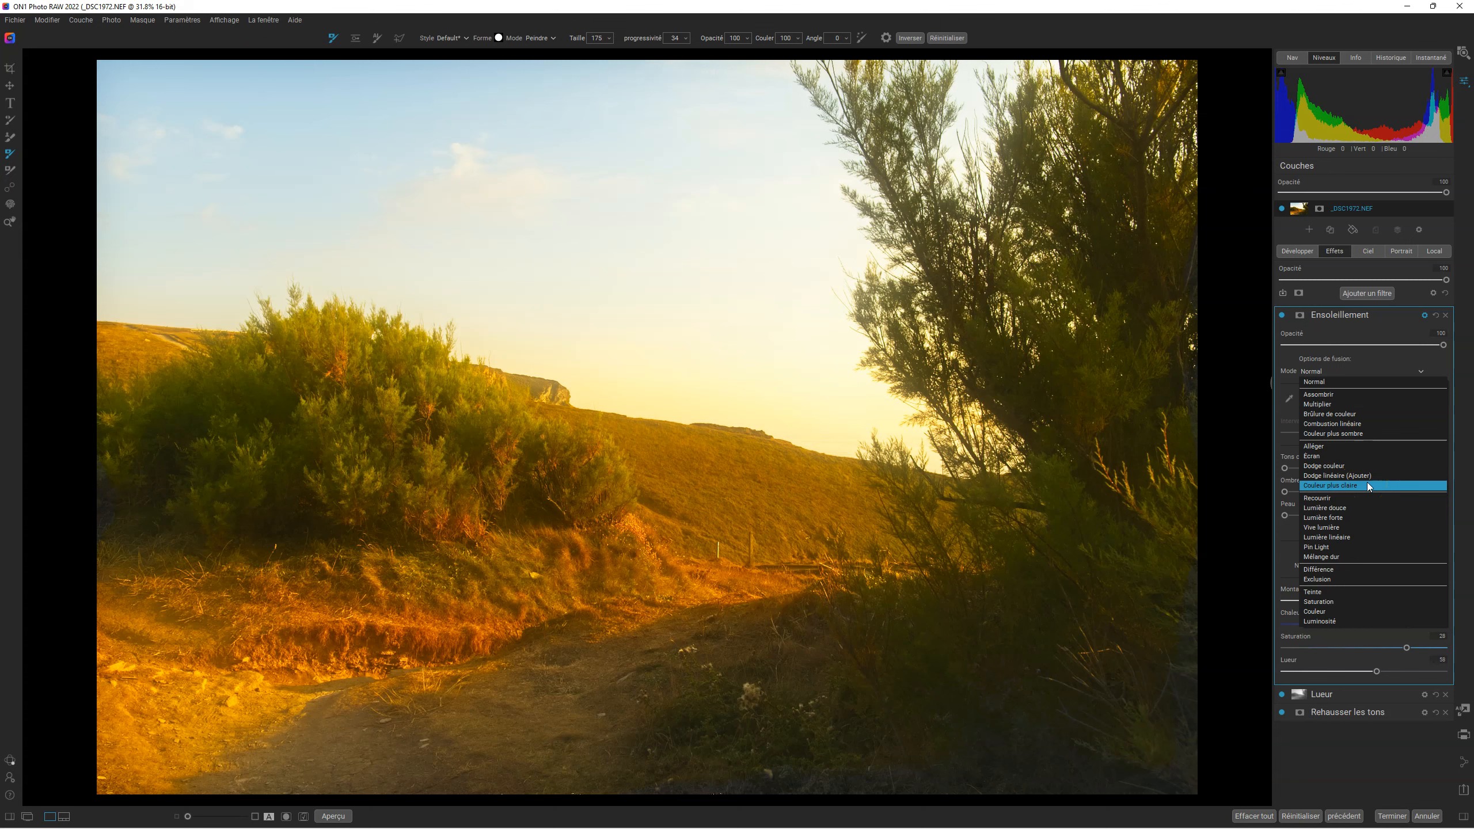
left_click(1352, 500)
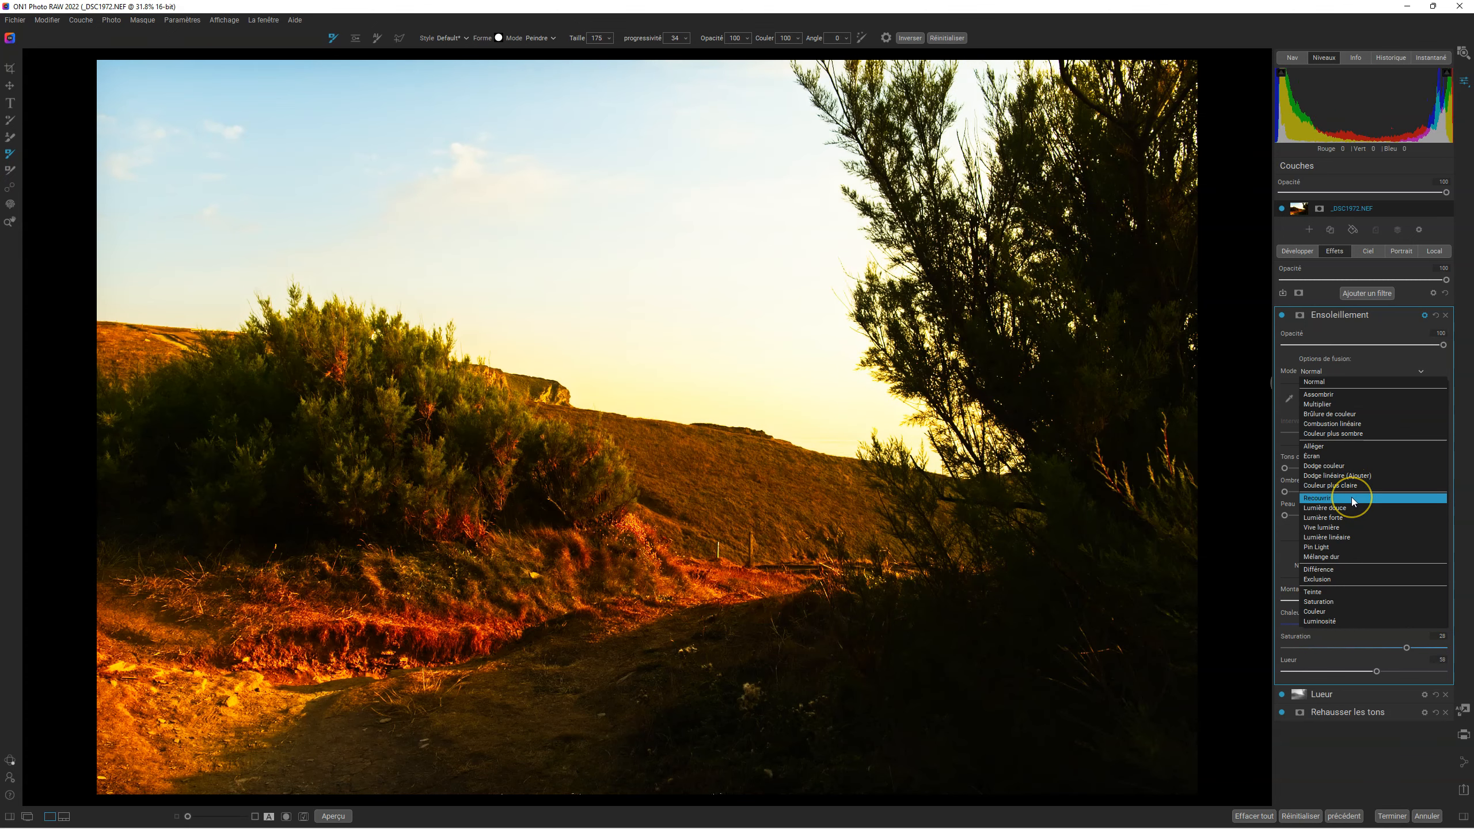
left_click(1330, 485)
Step: Set the Ensoleillement filter's Opacité to 37 and compare the photo with and without the filter
left_click_drag(1444, 345, 1264, 333)
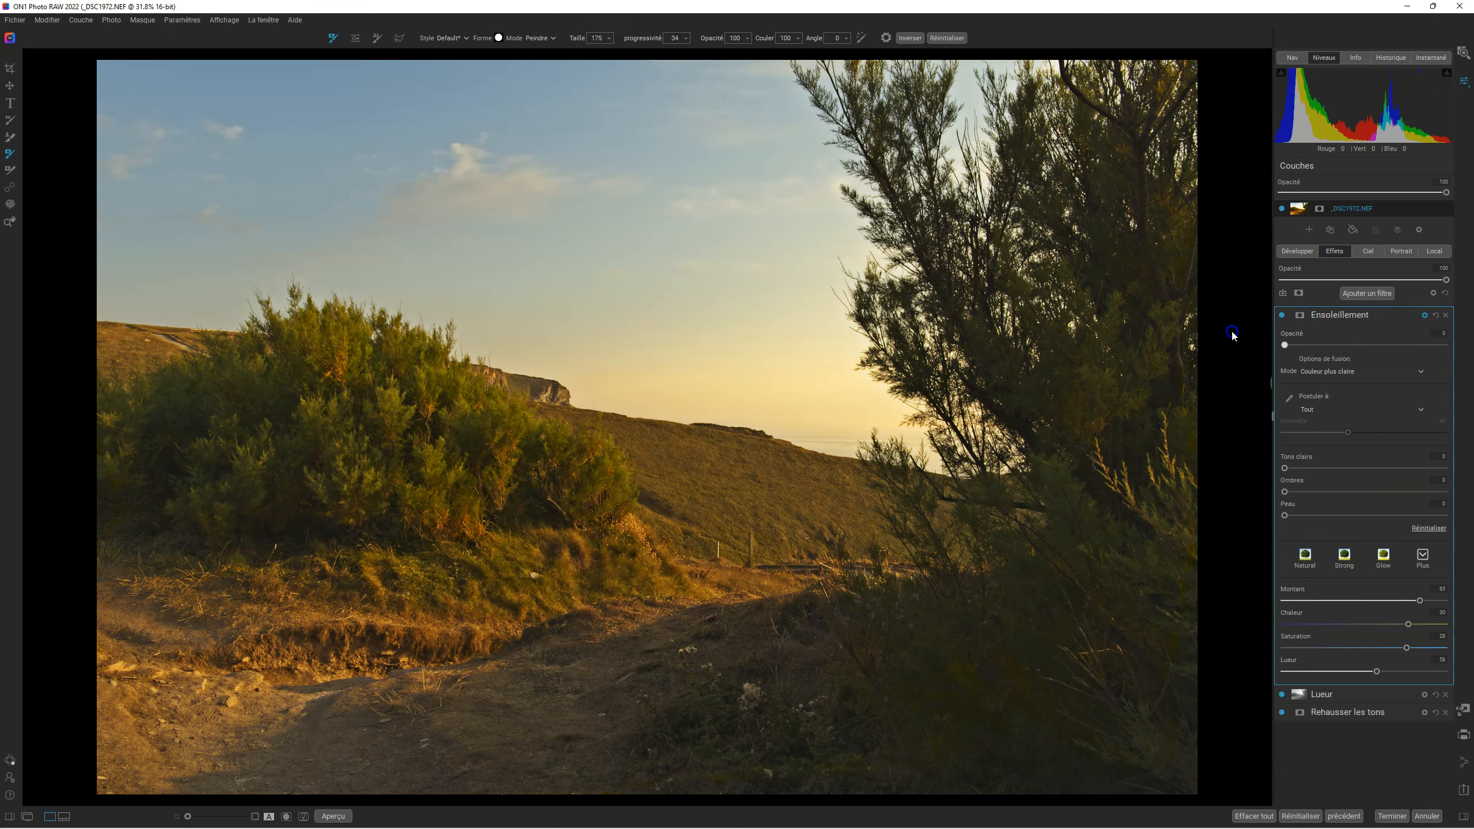
left_click_drag(1285, 346, 1344, 344)
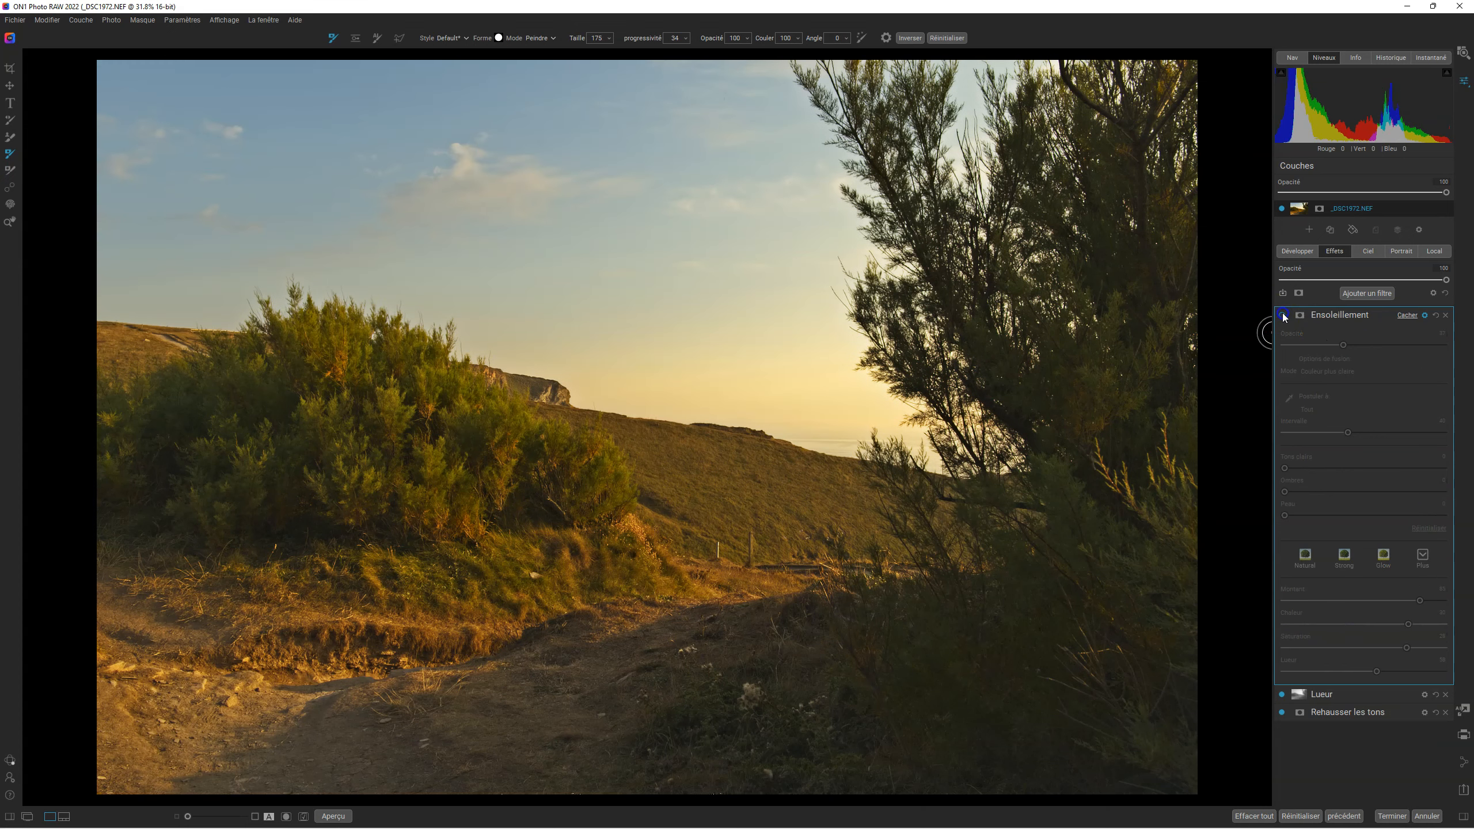
left_click(1282, 315)
left_click(1283, 314)
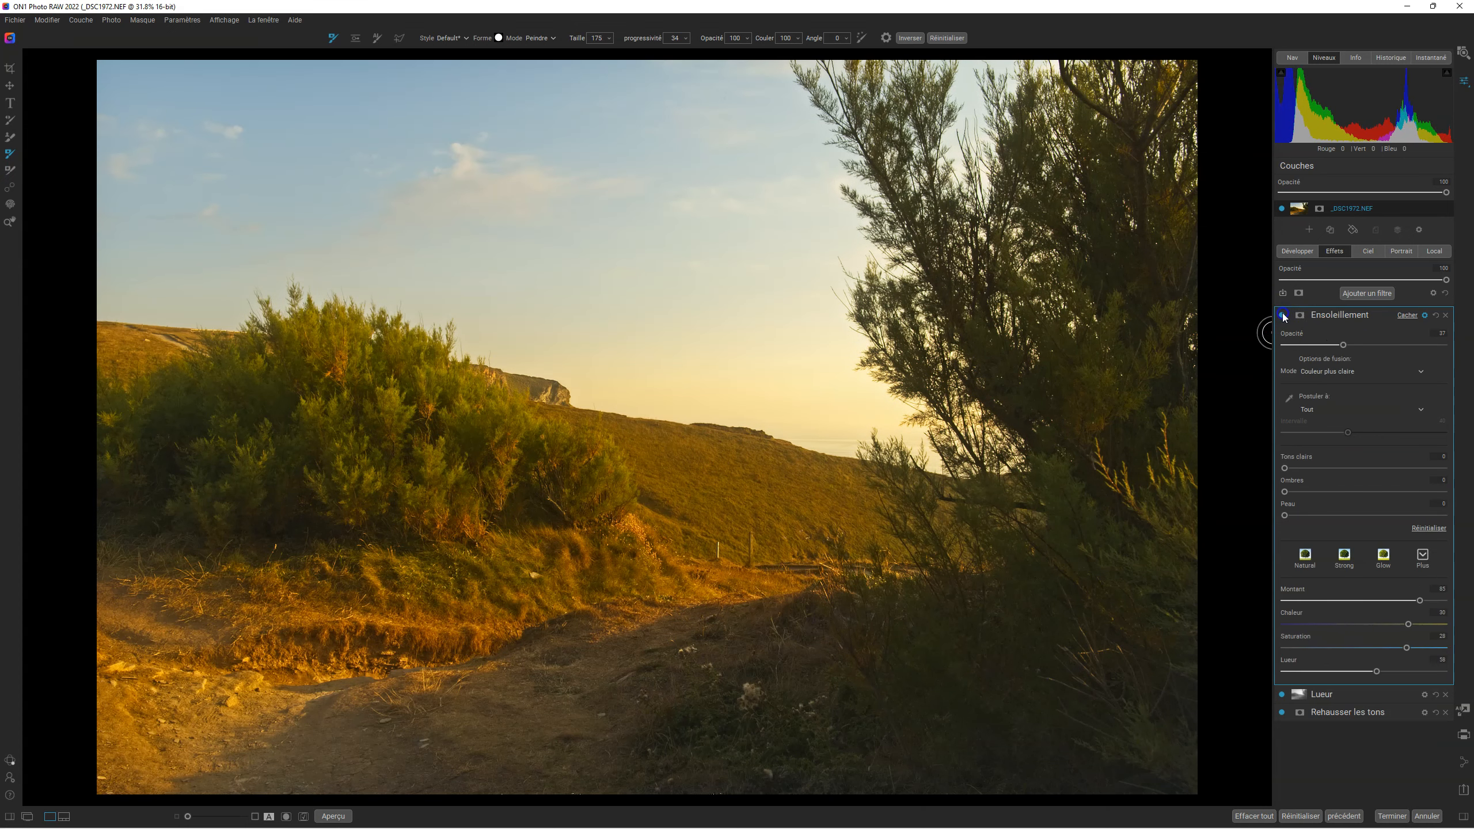
left_click(1283, 314)
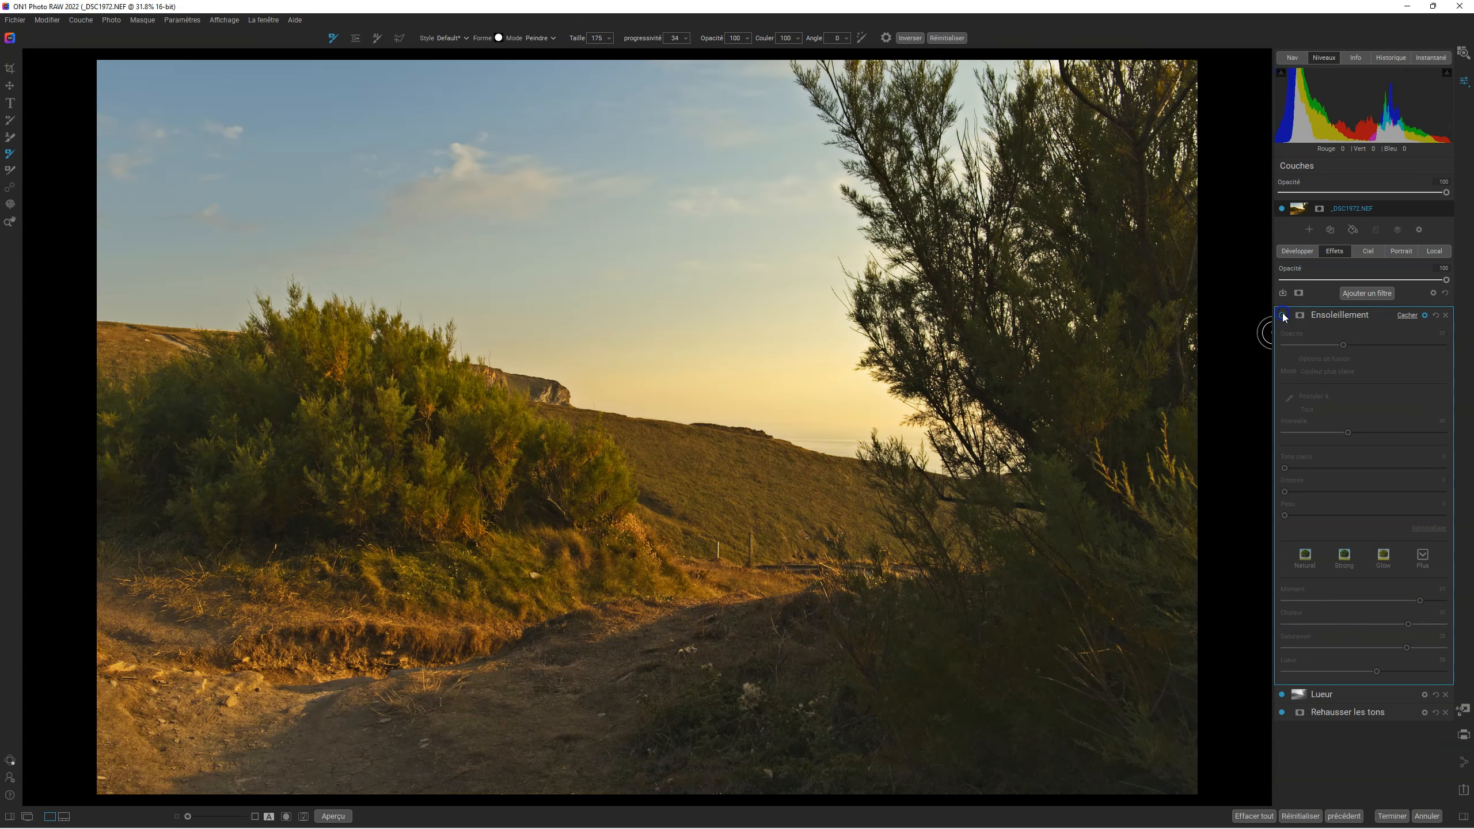